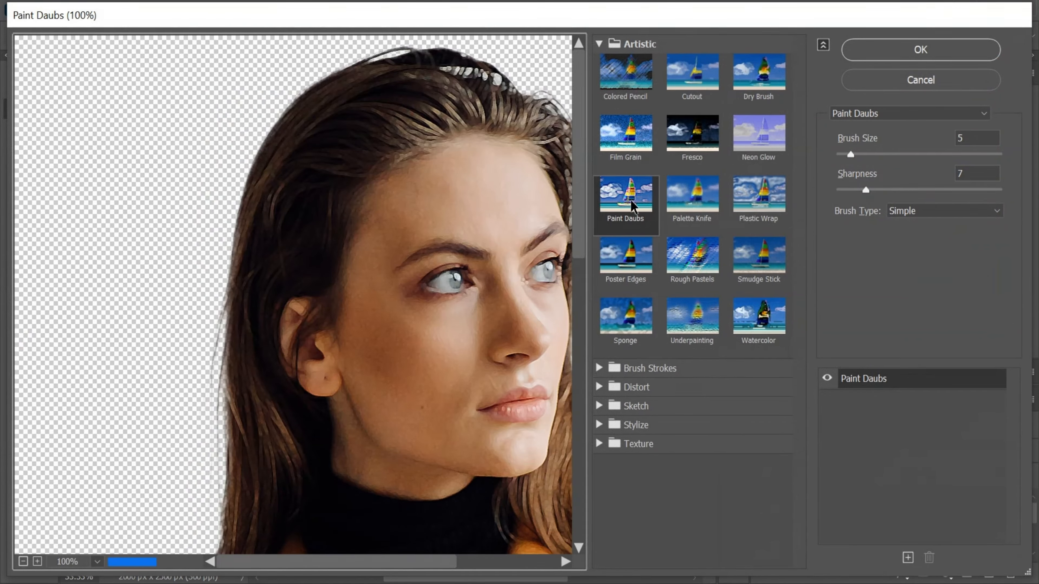
- Apply the Paint Daubs filter to the woman's cutout with brush size 5, sharpness 7 and the Simple brush type
left_click_drag(858, 139, 843, 138)
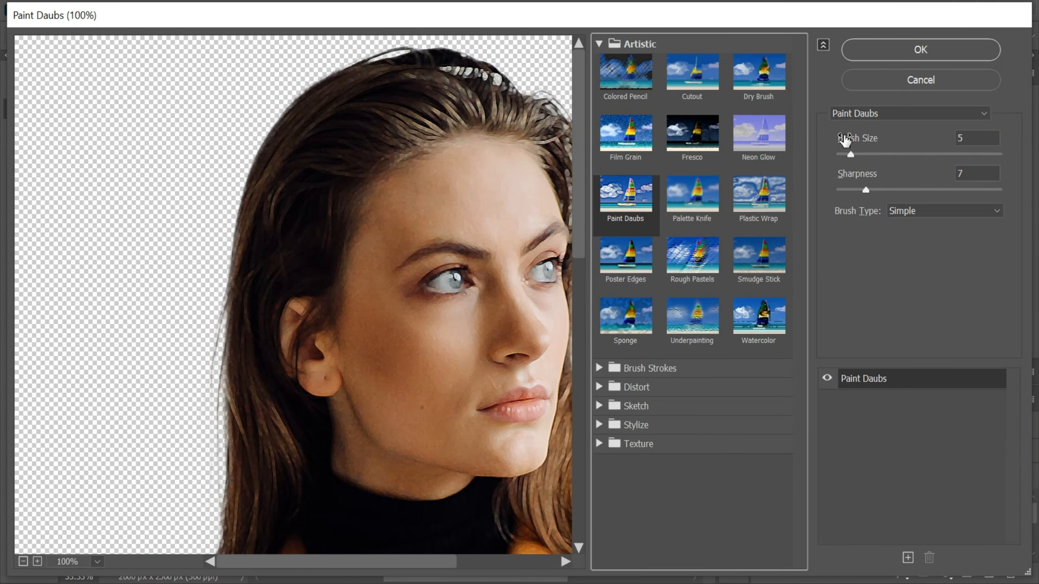
left_click(919, 50)
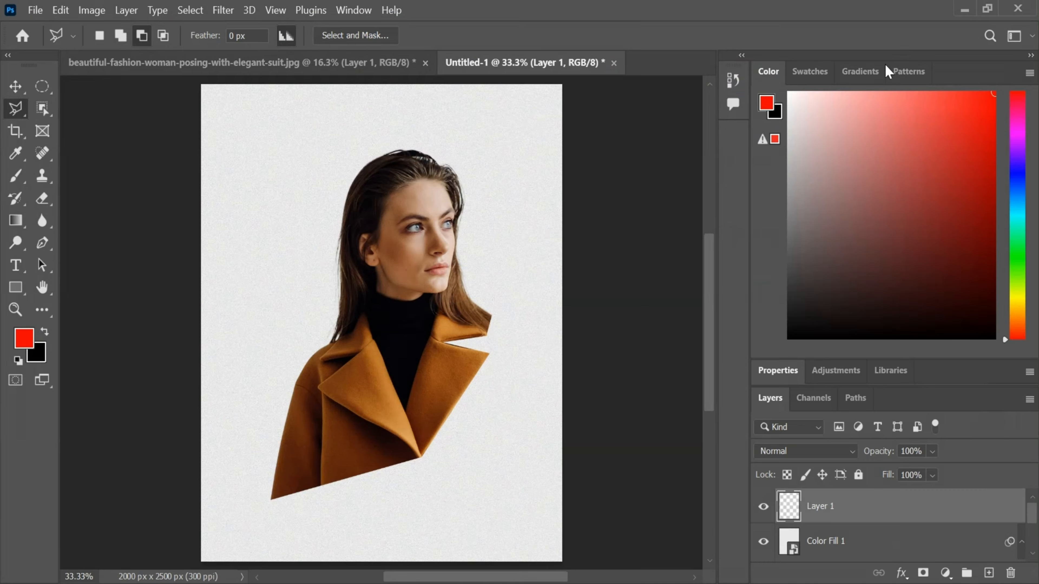
- Add a Black & White adjustment layer above the portrait and set its Reds value to 18
left_click(946, 574)
left_click(945, 435)
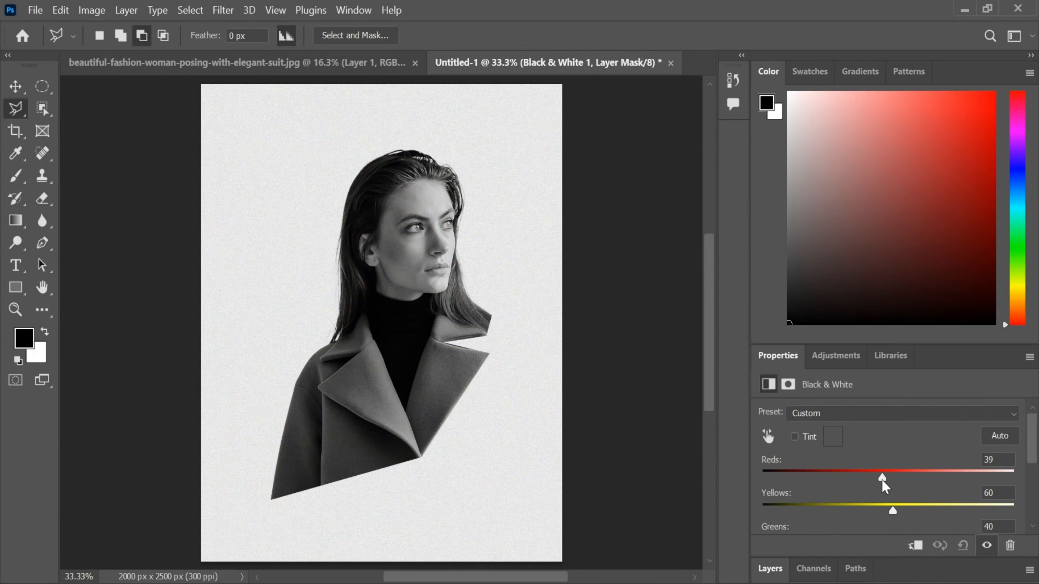
left_click_drag(883, 479, 872, 480)
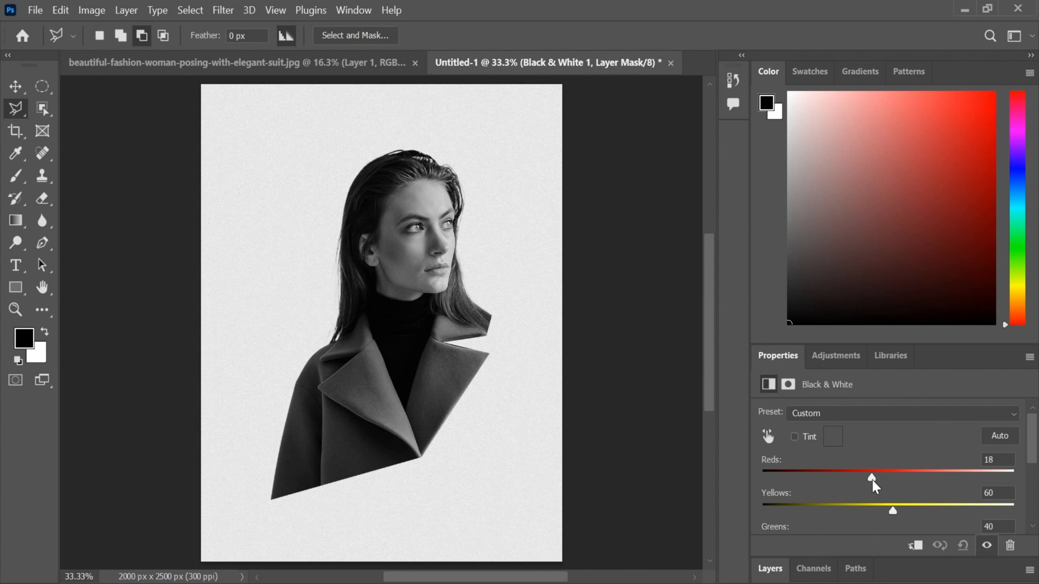
left_click_drag(932, 345, 945, 236)
left_click(777, 573)
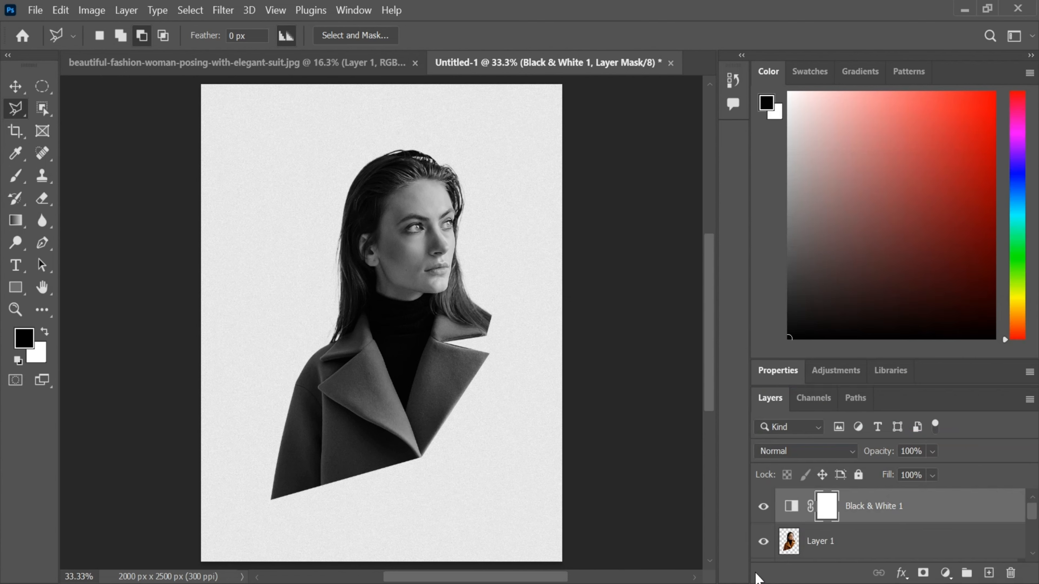
- Add the horizontal text TOPMODEL in Comic Sans MS Bold, 72 pt, black, above the Black & White layer
left_click(889, 547)
left_click(868, 508)
left_click(15, 265)
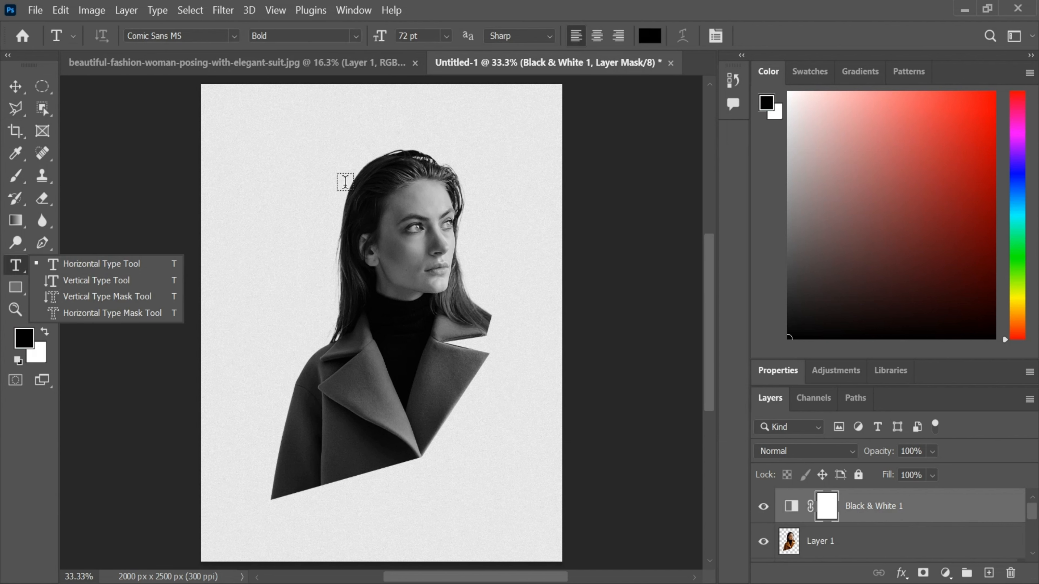
left_click(291, 178)
left_click(290, 177)
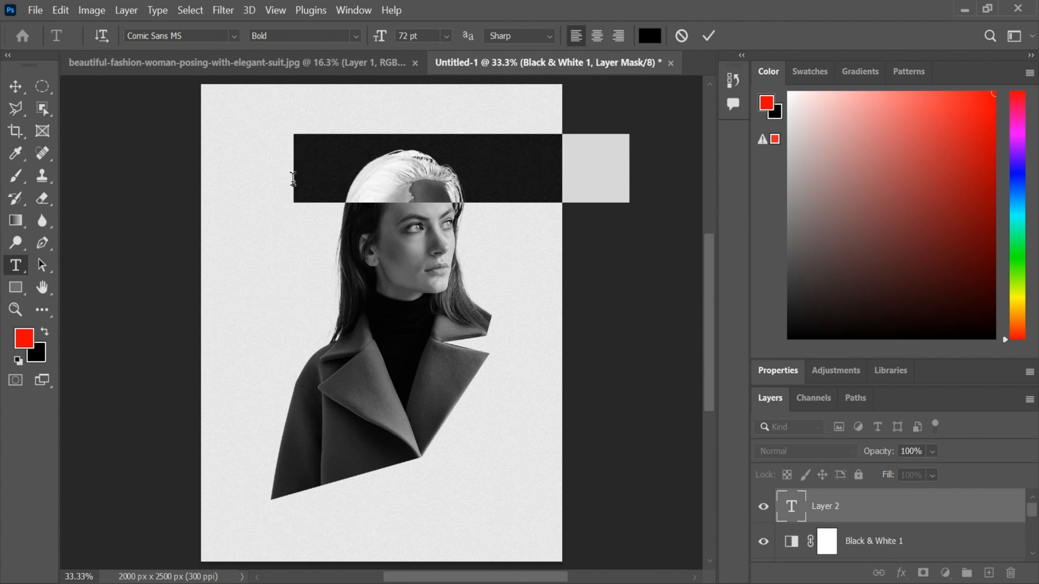
key("BackSpace")
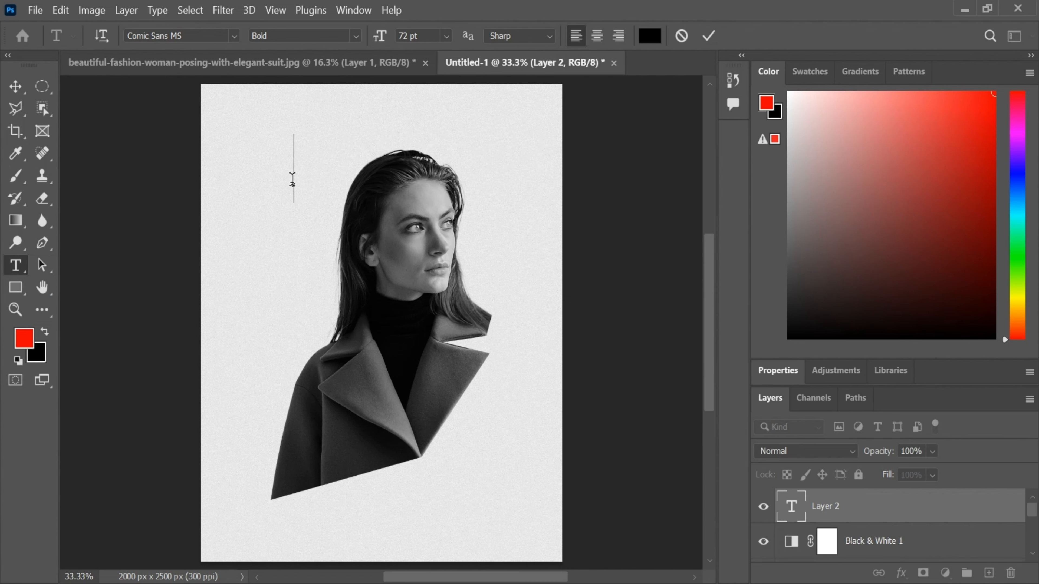
type("TOPMODEL")
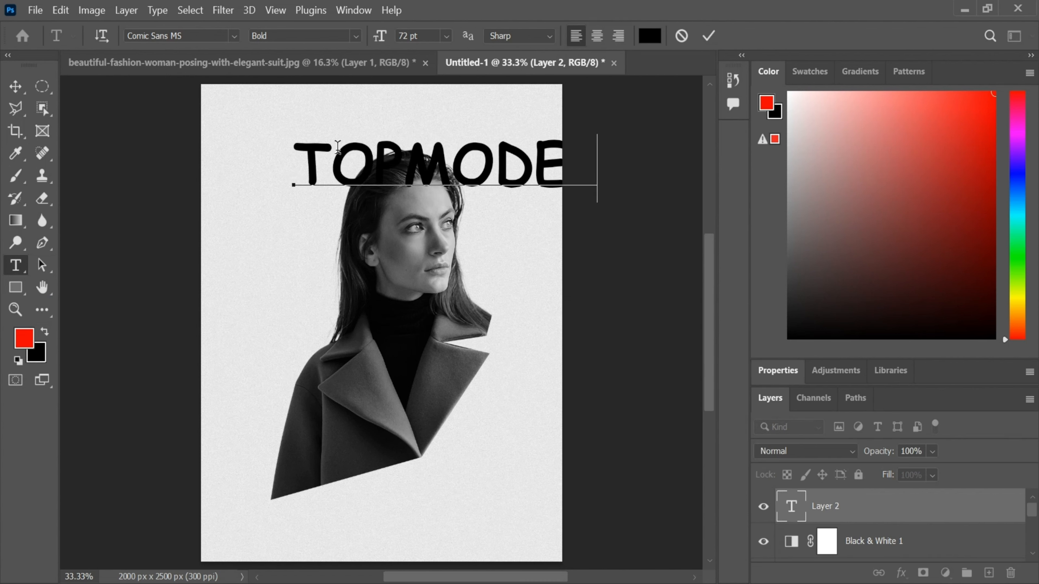
left_click(708, 36)
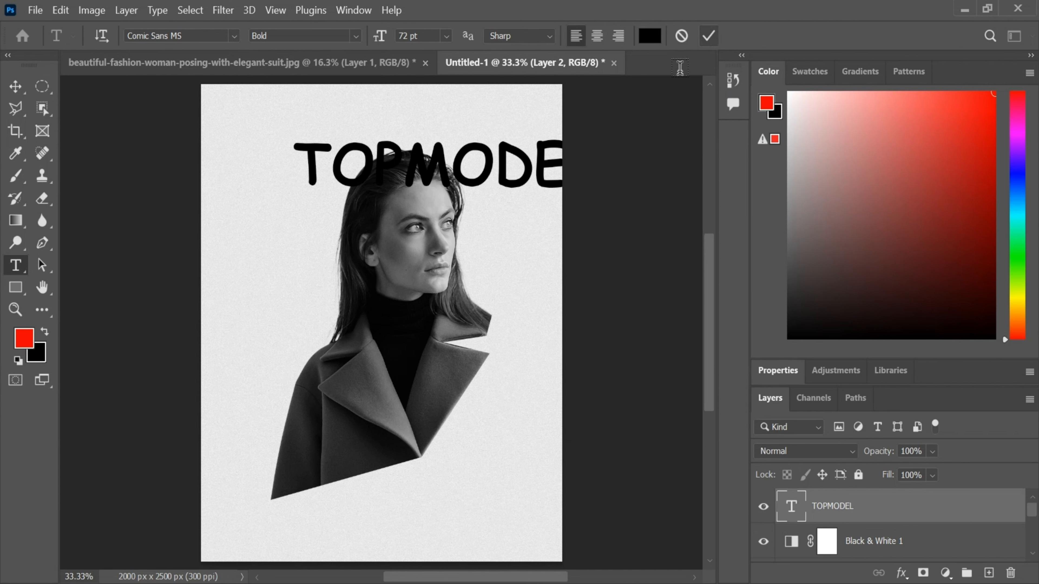
- Rotate the TOPMODEL text 90° and place it vertically over the portrait, running from the hair down to the coat's lower edge
key("ctrl+t")
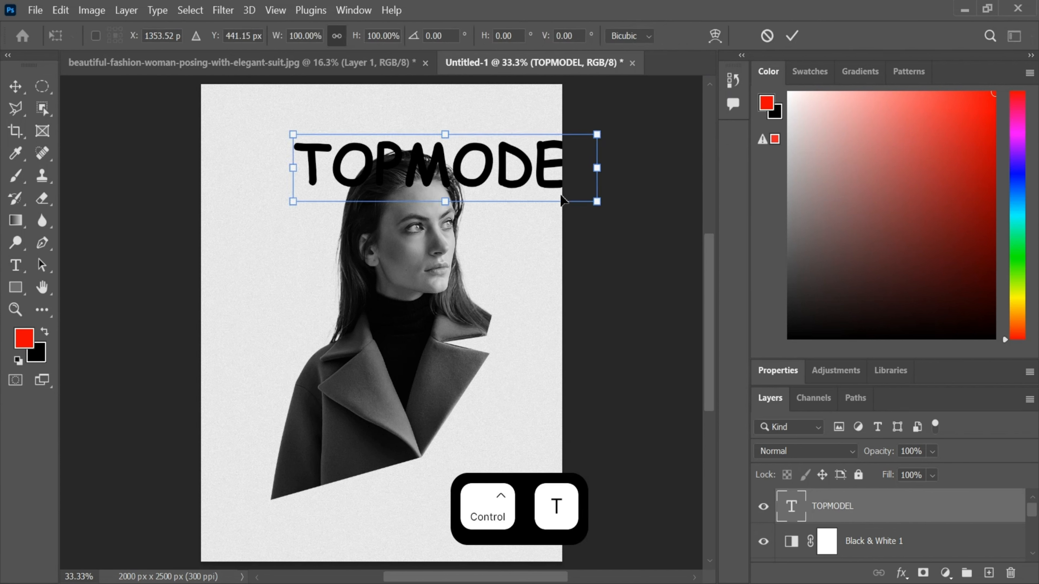
left_click_drag(602, 179, 438, 384)
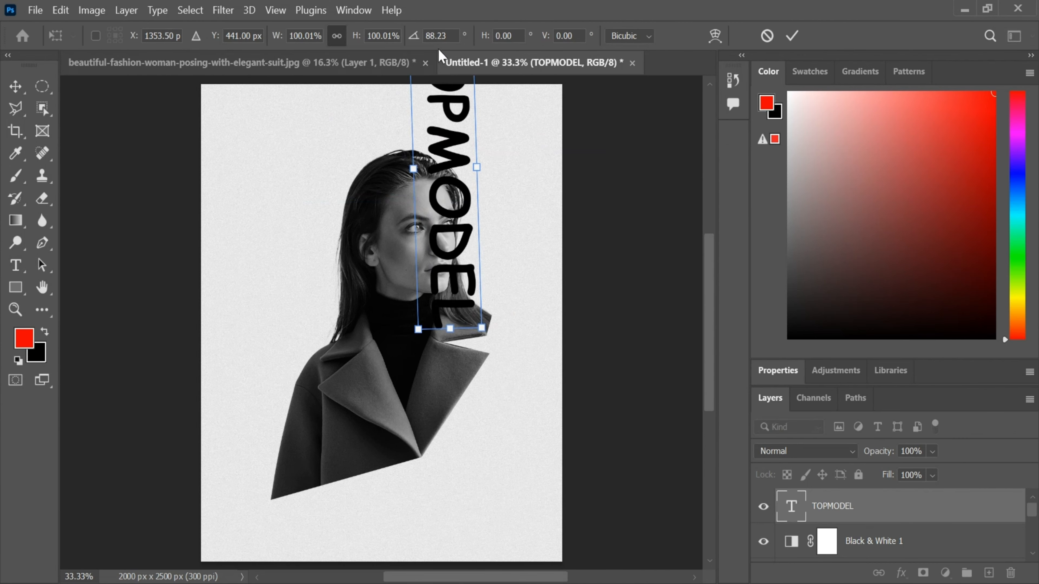
double_click(450, 36)
key("BackSpace")
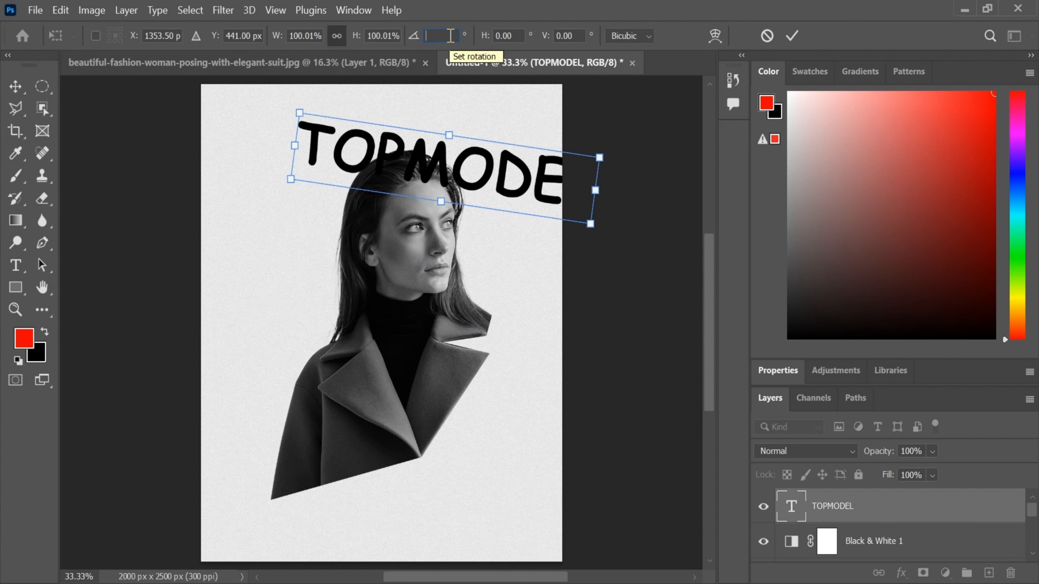
type("90")
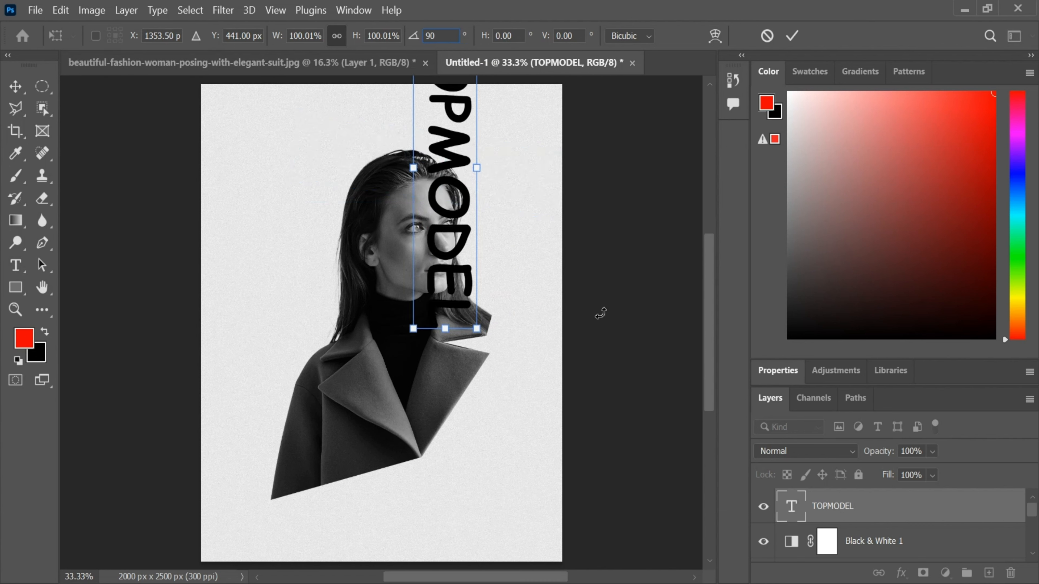
left_click_drag(456, 199, 364, 352)
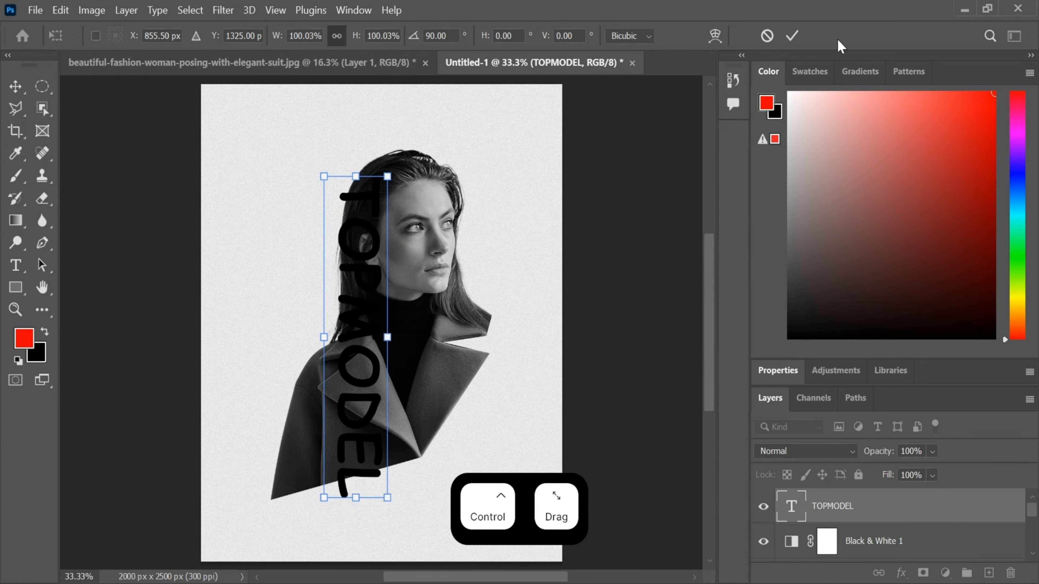
left_click(791, 37)
- Enlarge the vertical TOPMODEL text to about 109.5% so it spans from the top of the head to the coat's hem
scroll(384, 429, "down", 1)
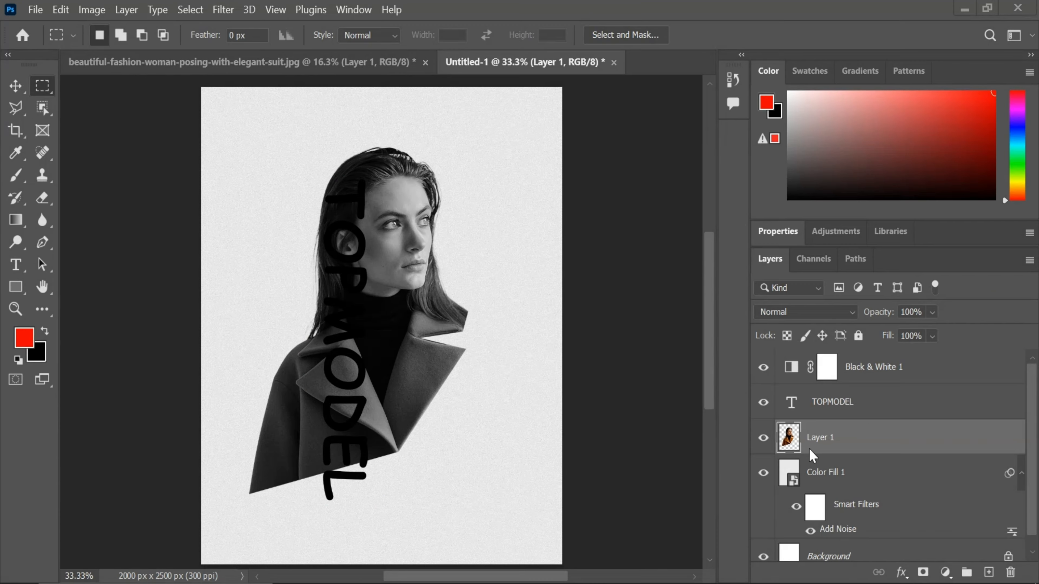
left_click(833, 402)
key("ctrl+t")
left_click_drag(372, 168, 383, 146)
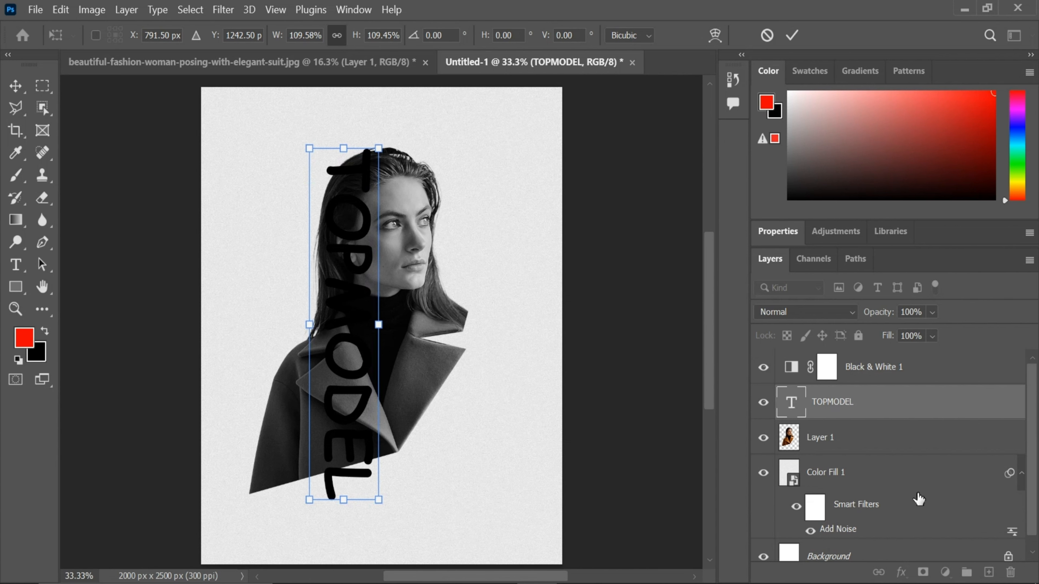
key("Return")
- Scale the portrait on Layer 1 up to about 103.7%
left_click(849, 444)
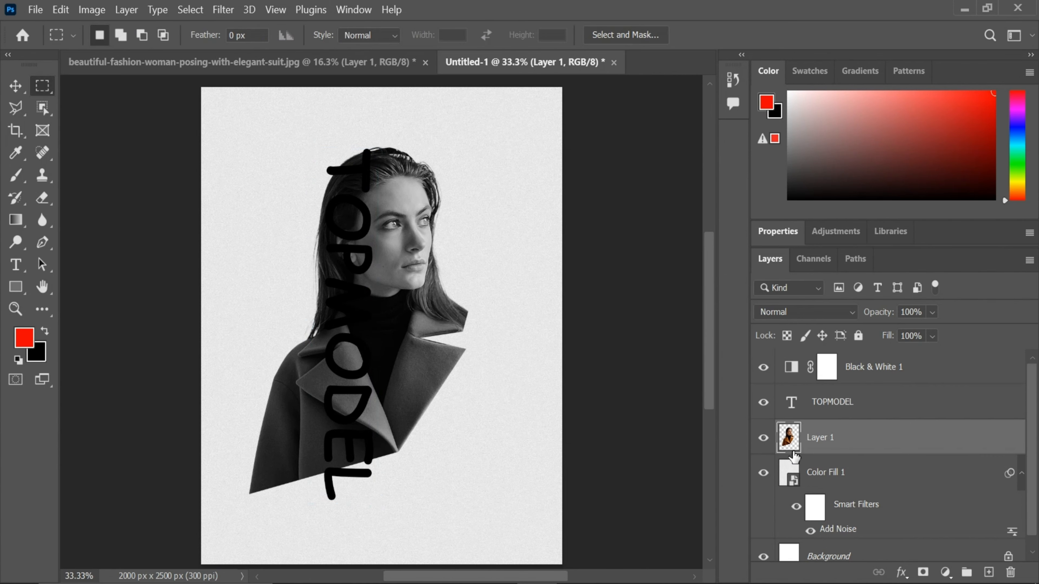
key("ctrl+t")
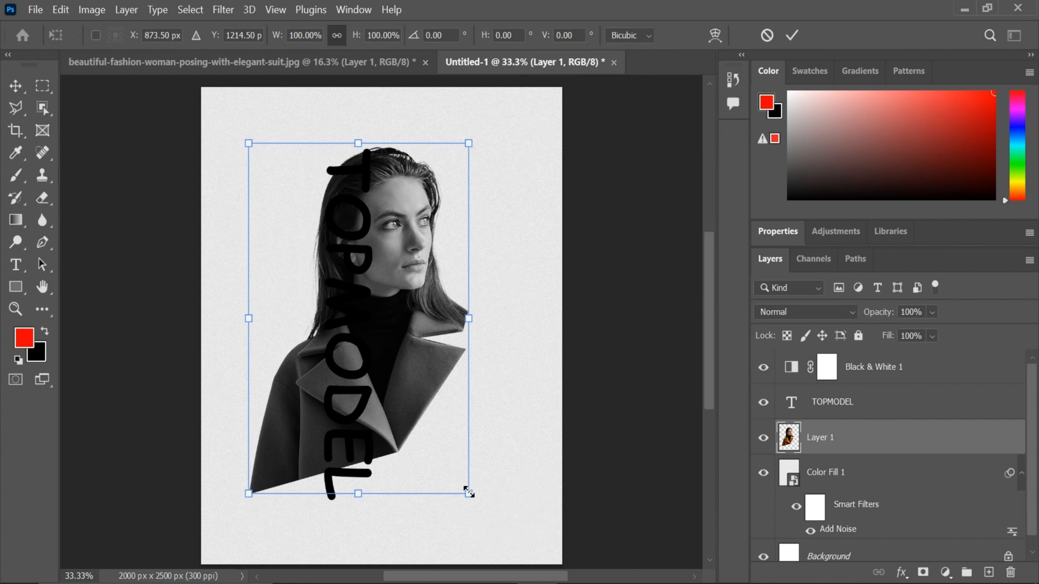
left_click_drag(470, 494, 478, 504)
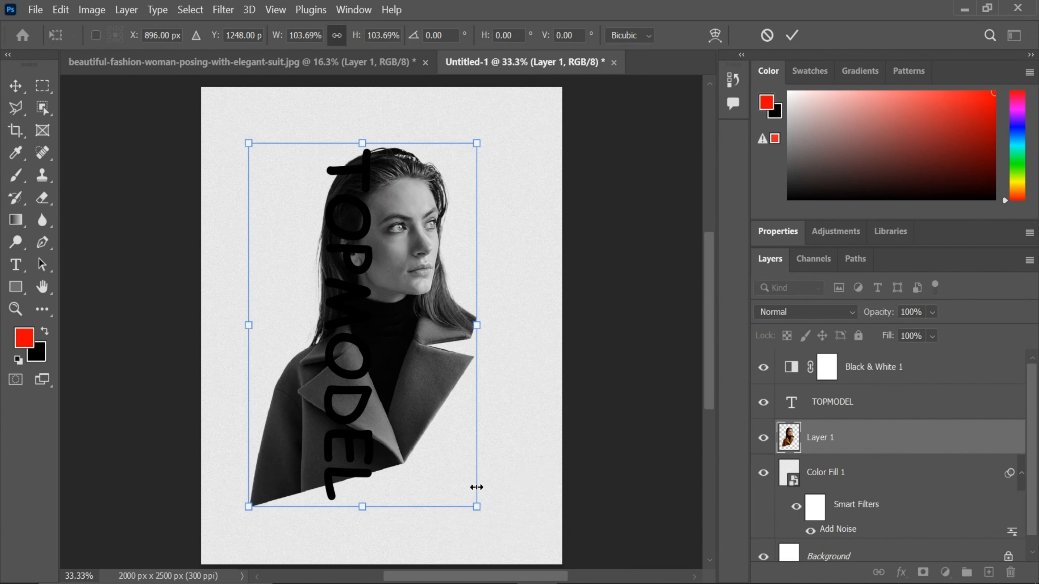
left_click(793, 35)
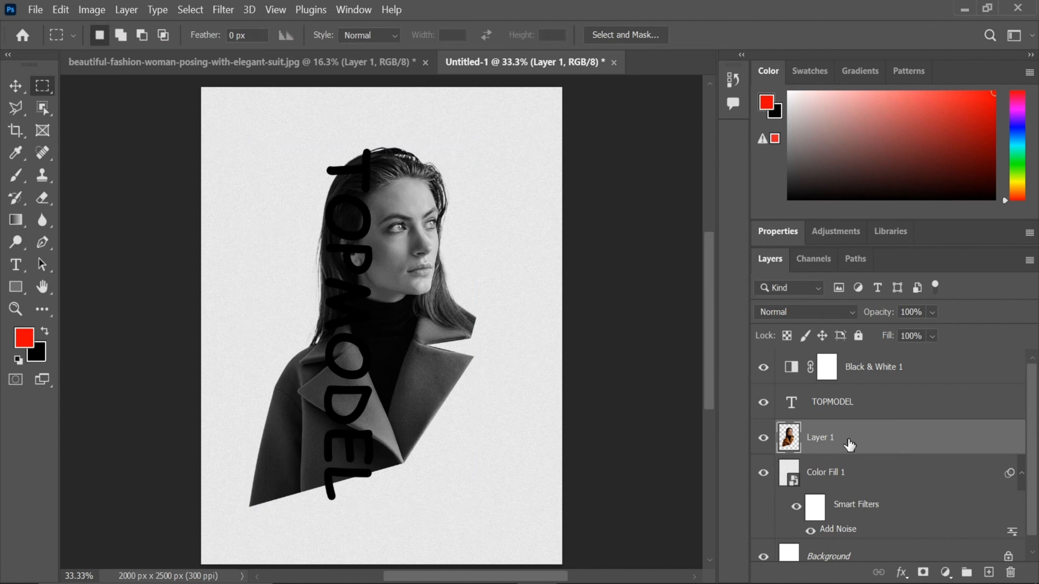
- Duplicate Layer 1 and place the copy directly above the TOPMODEL text layer
left_click_drag(915, 438, 988, 572)
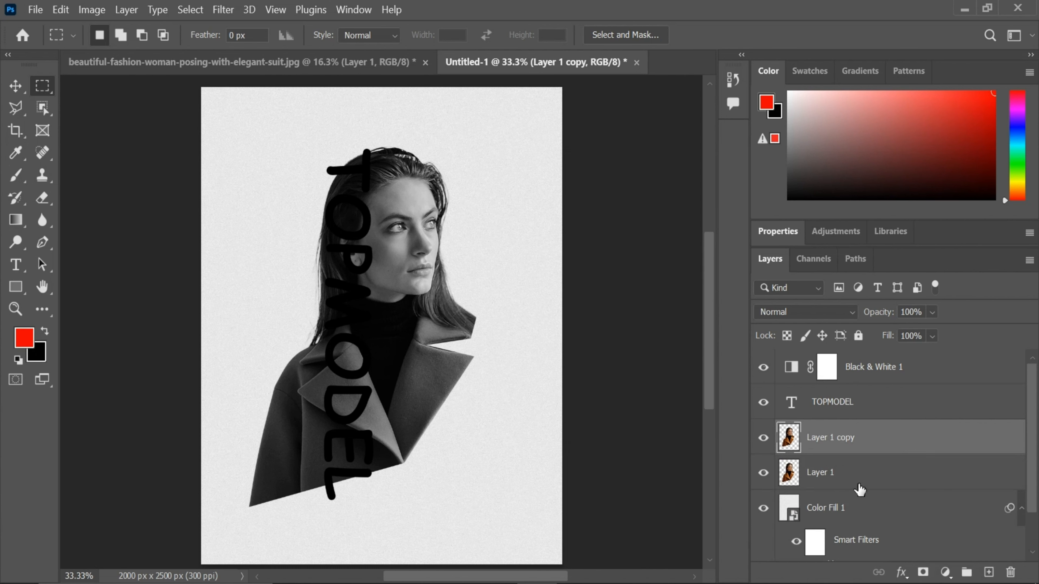
left_click_drag(820, 441, 828, 405)
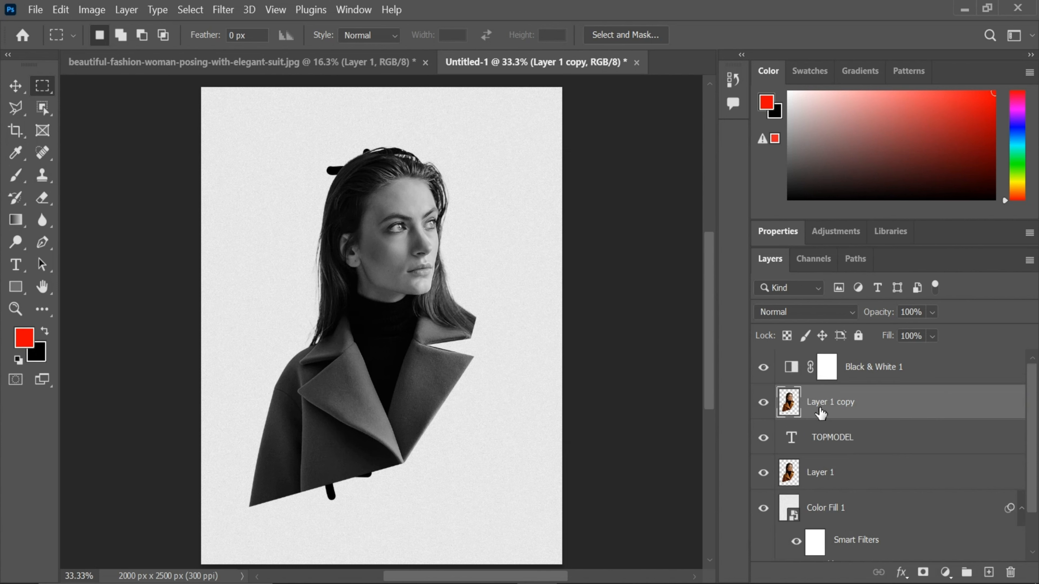
left_click(844, 485)
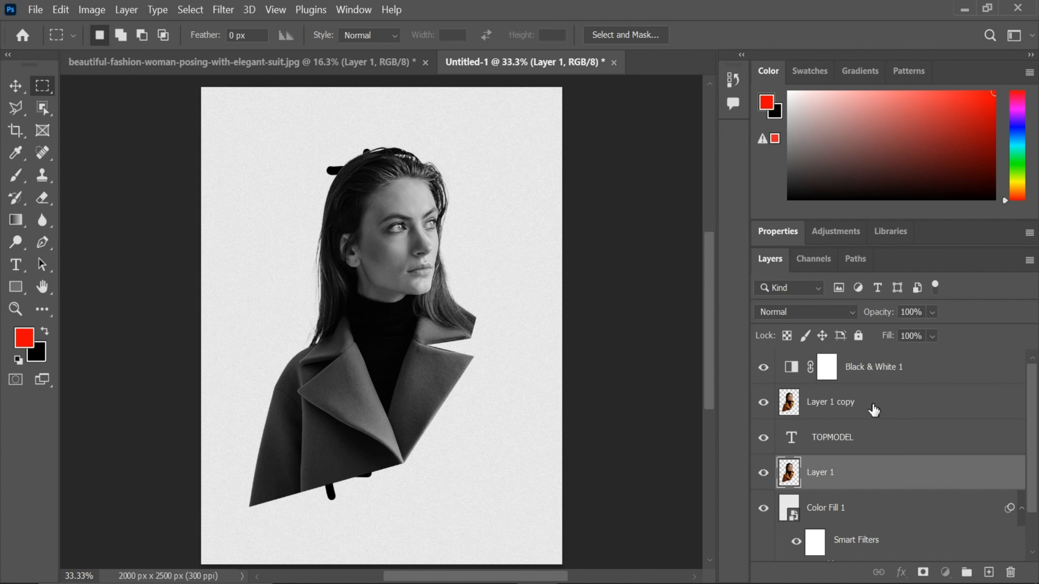
- Clip Layer 1 copy to the TOPMODEL text layer with a clipping mask
left_click(874, 411)
key("alt")
right_click(857, 401)
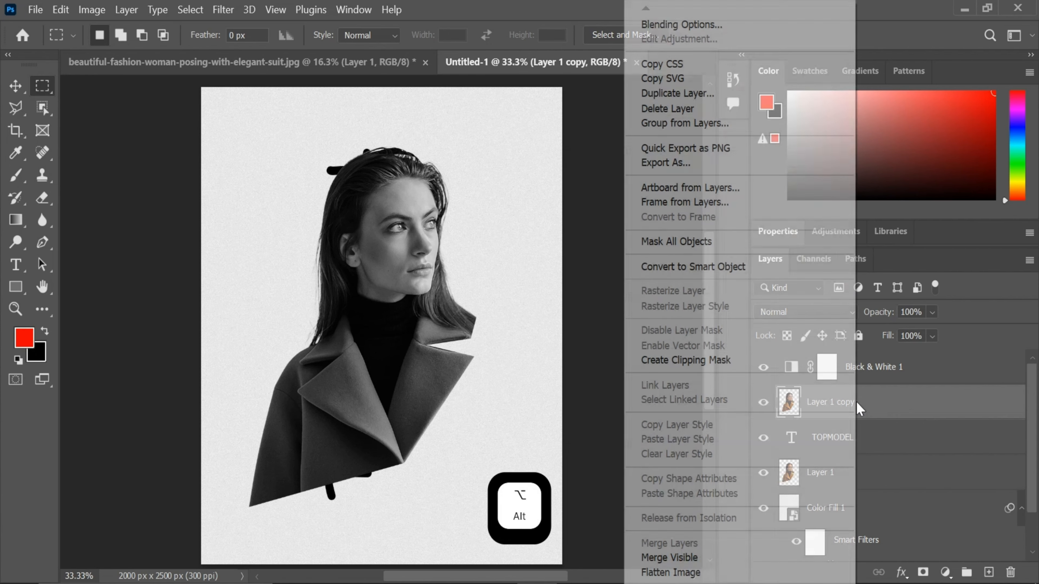
left_click(743, 361)
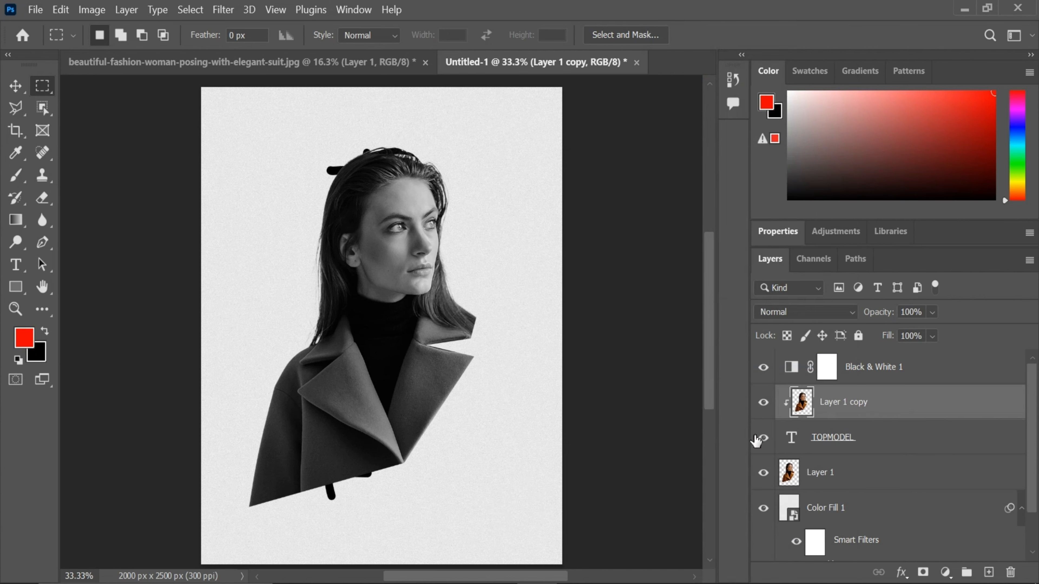
left_click(840, 477)
left_click(764, 472)
left_click(764, 473)
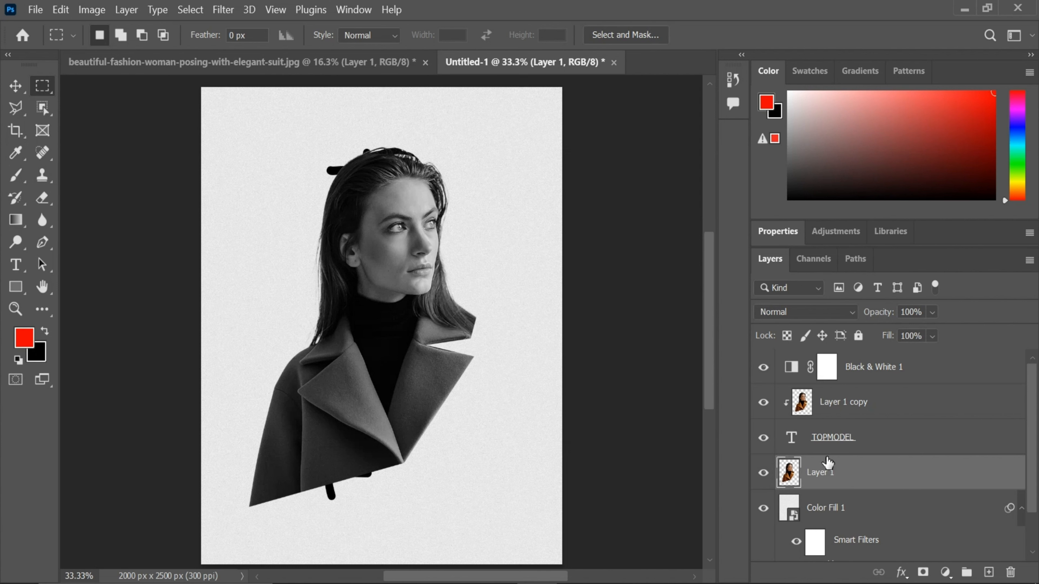
- Apply Stroke and Bevel & Emboss layer effects to the TOPMODEL text
left_click(841, 444)
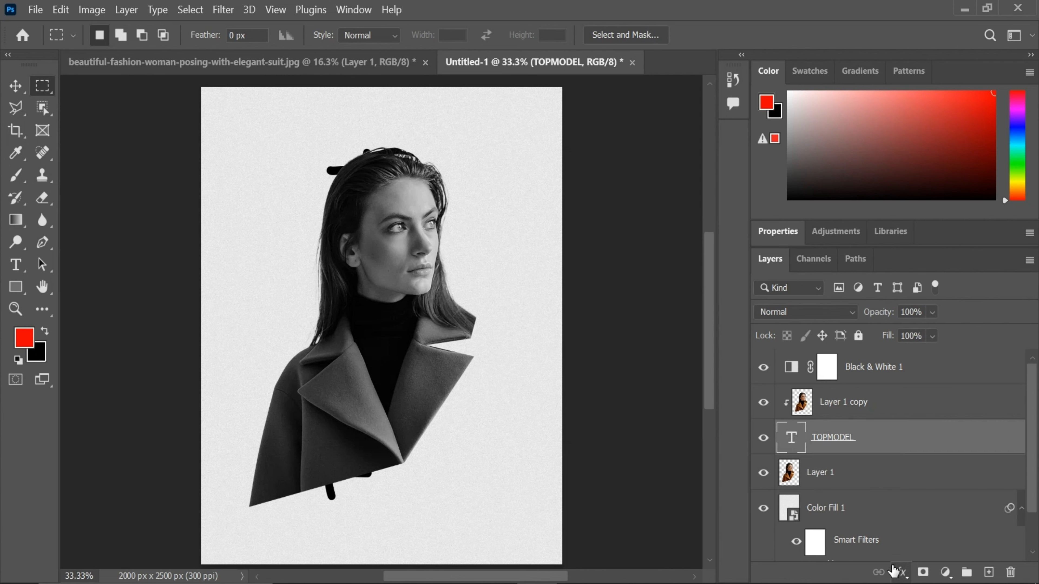
left_click(902, 572)
left_click(910, 400)
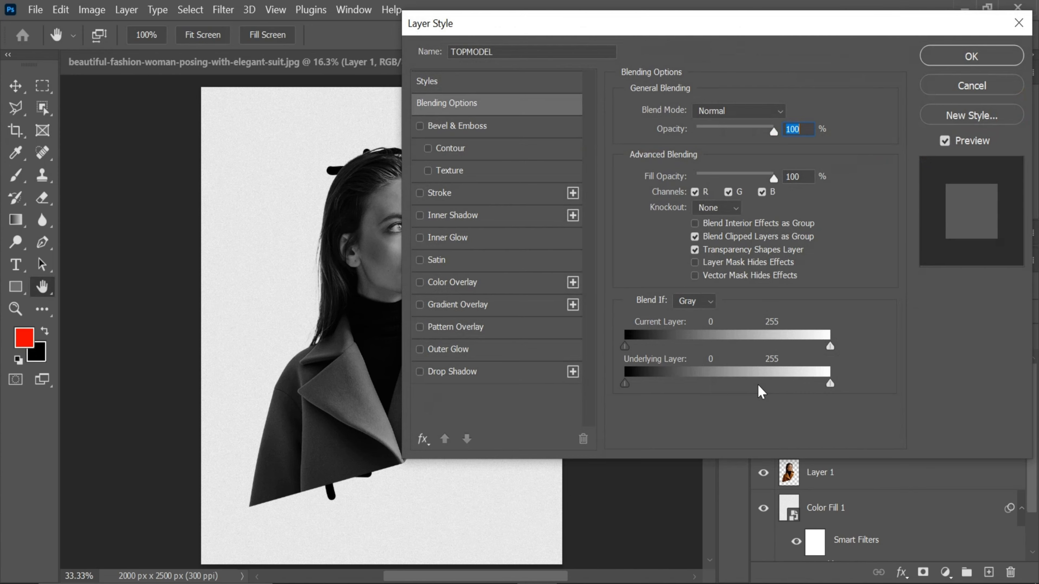
left_click(420, 193)
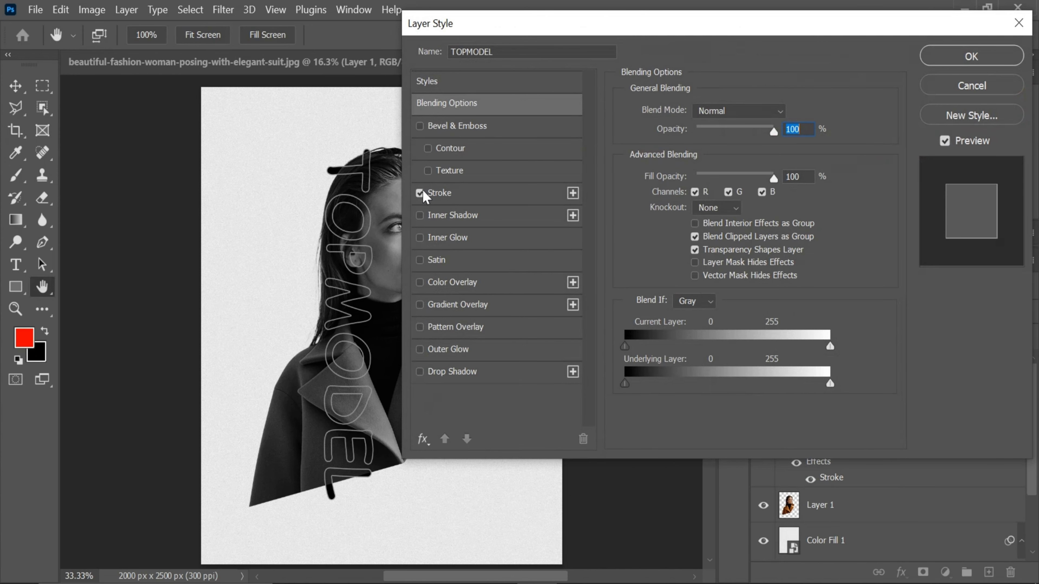
left_click(421, 126)
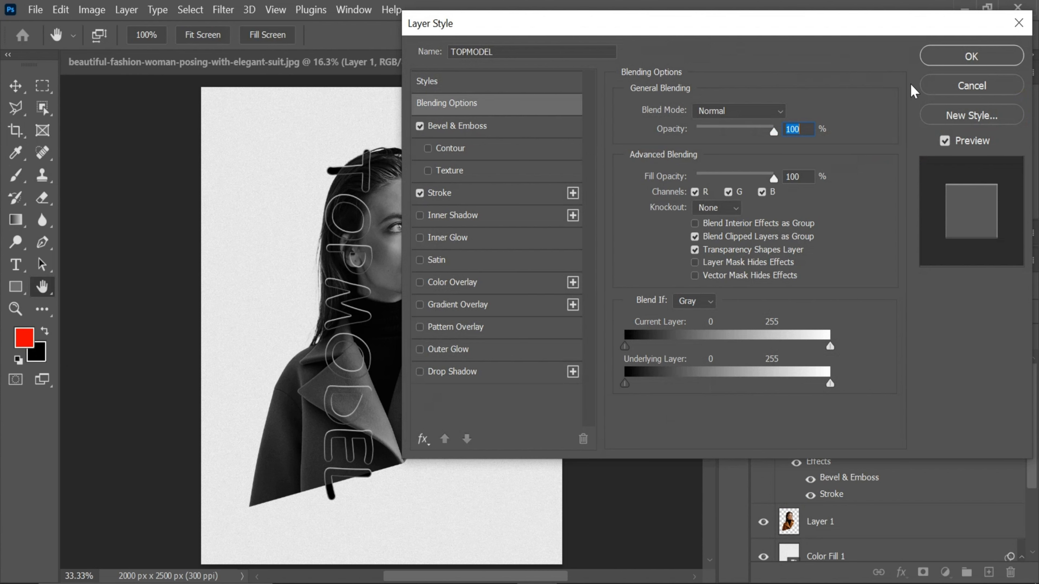
left_click(970, 57)
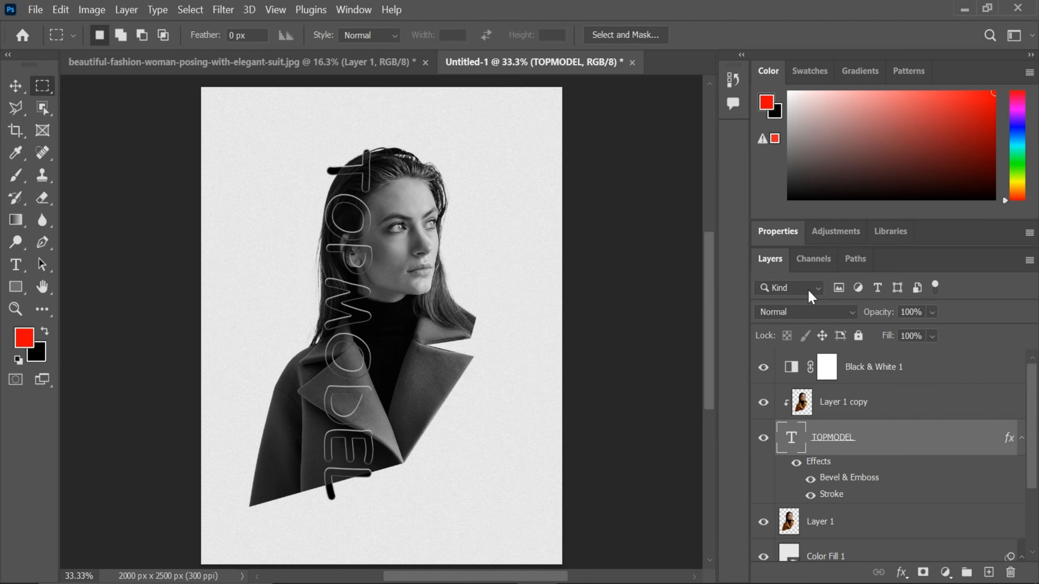
- Add a layer mask to Layer 1 and select everything outside a tall vertical strip running through the face and the TOPMODEL text
left_click(836, 528)
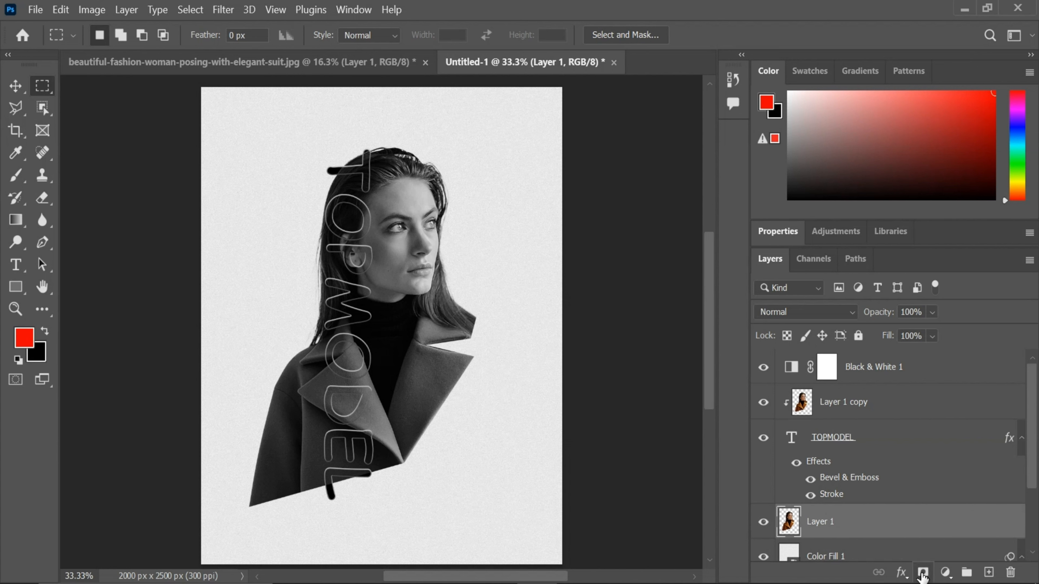
left_click(923, 572)
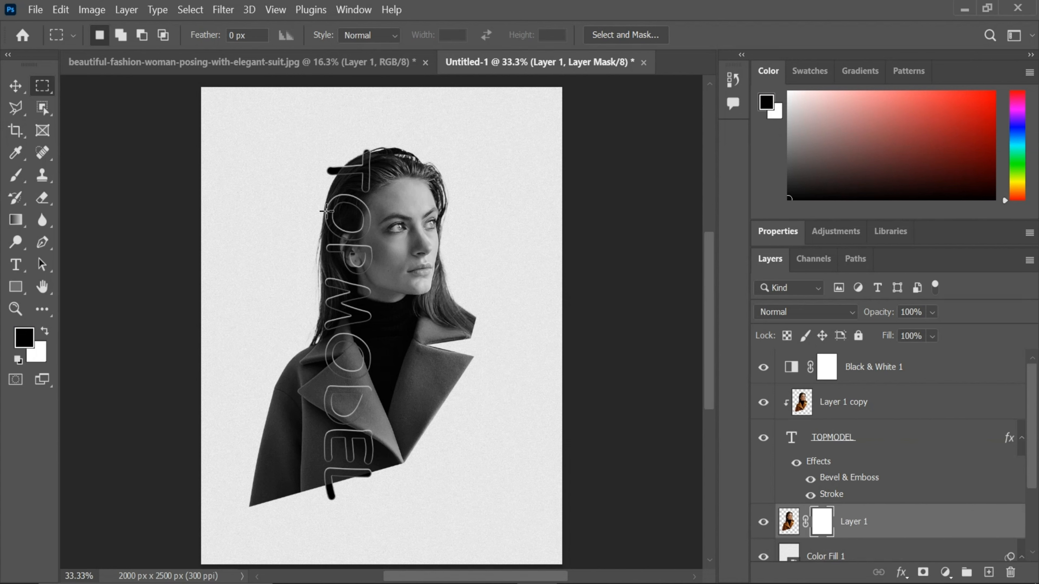
left_click_drag(349, 127, 412, 541)
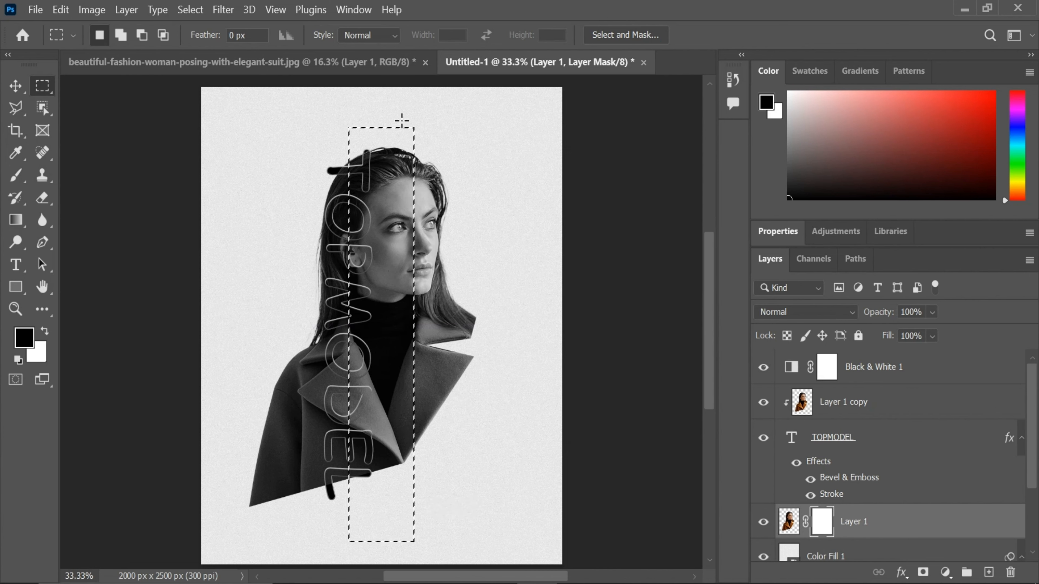
left_click(184, 10)
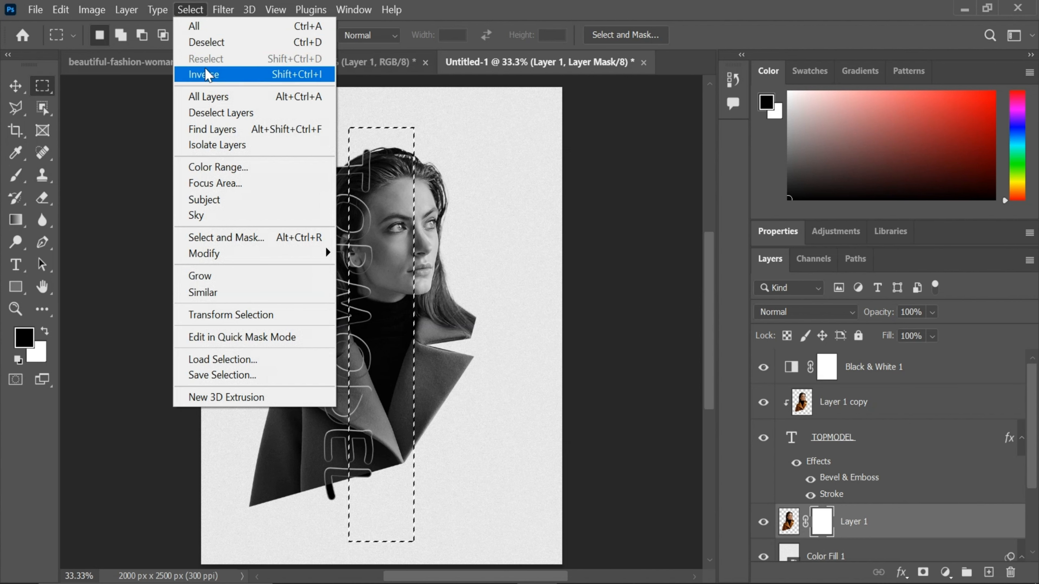
left_click(208, 75)
- Brush black on Layer 1's mask to hide the portrait left of the strip, and clear the selection
left_click(17, 179)
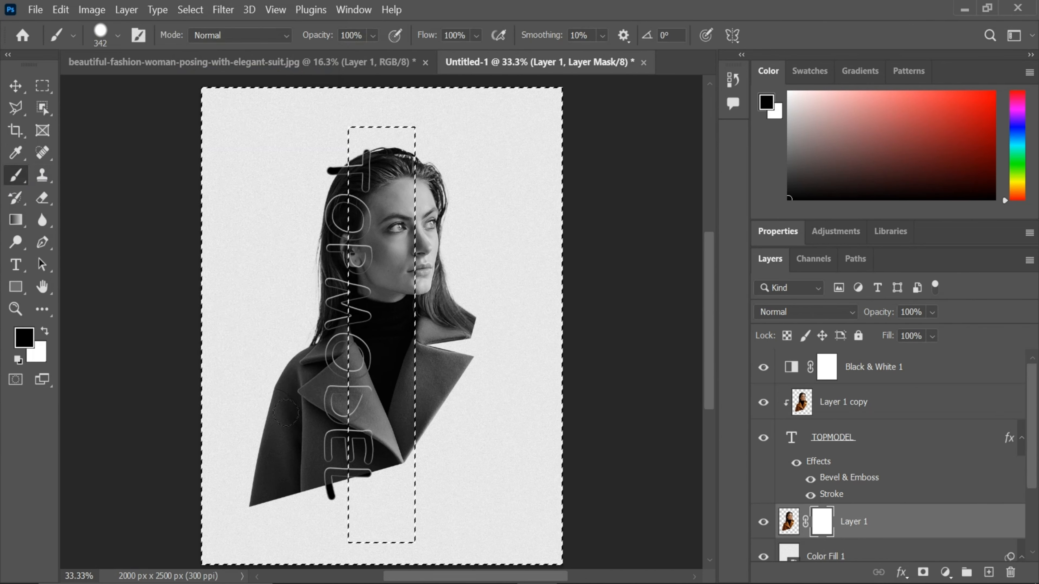
mouse_move(262, 475)
left_mouse_down()
mouse_move(256, 451)
mouse_move(288, 486)
mouse_move(298, 473)
mouse_move(301, 423)
mouse_move(265, 449)
mouse_move(248, 418)
mouse_move(242, 435)
mouse_move(291, 442)
mouse_move(286, 393)
mouse_move(303, 391)
mouse_move(265, 388)
mouse_move(288, 338)
mouse_move(319, 352)
mouse_move(311, 259)
left_mouse_up()
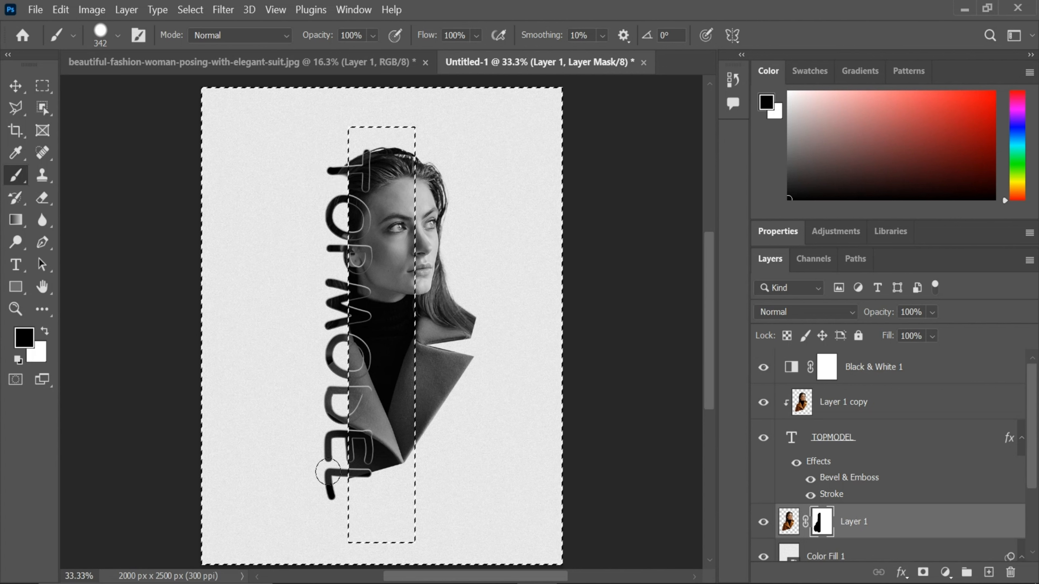
key("ctrl")
key("ctrl+d")
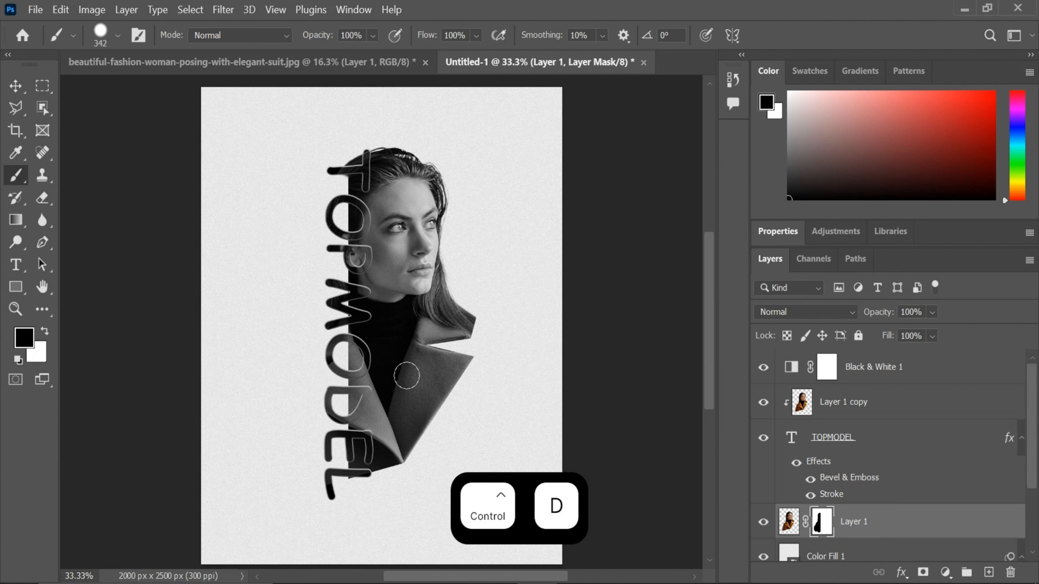
- Using a 126 px brush, mask out the portrait inside the D and the second O of TOPMODEL
right_click(388, 376, "alt")
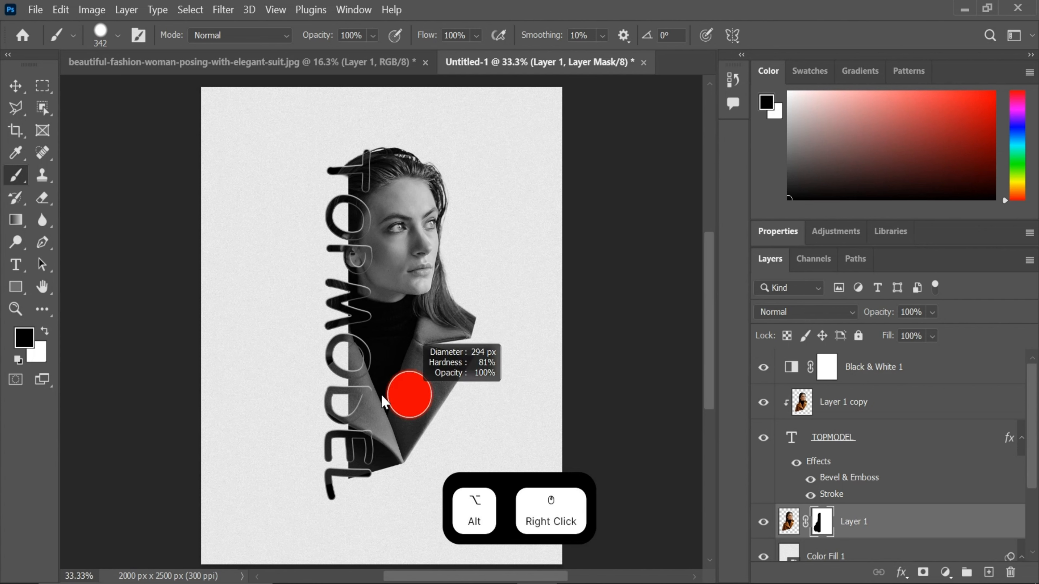
scroll(360, 432, "up", 5)
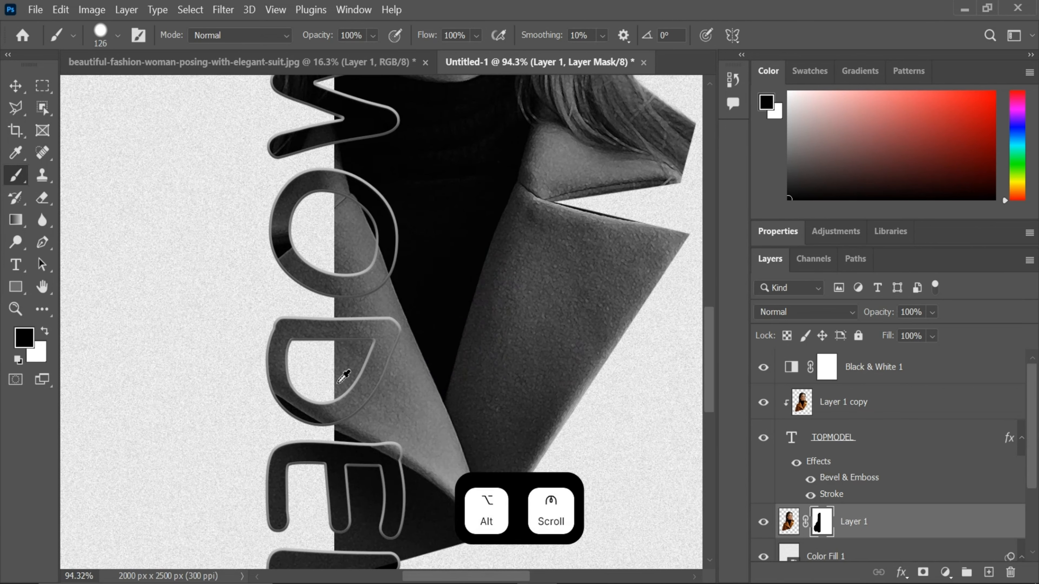
scroll(344, 376, "down", 3)
scroll(327, 364, "up", 3)
left_click_drag(315, 356, 331, 343)
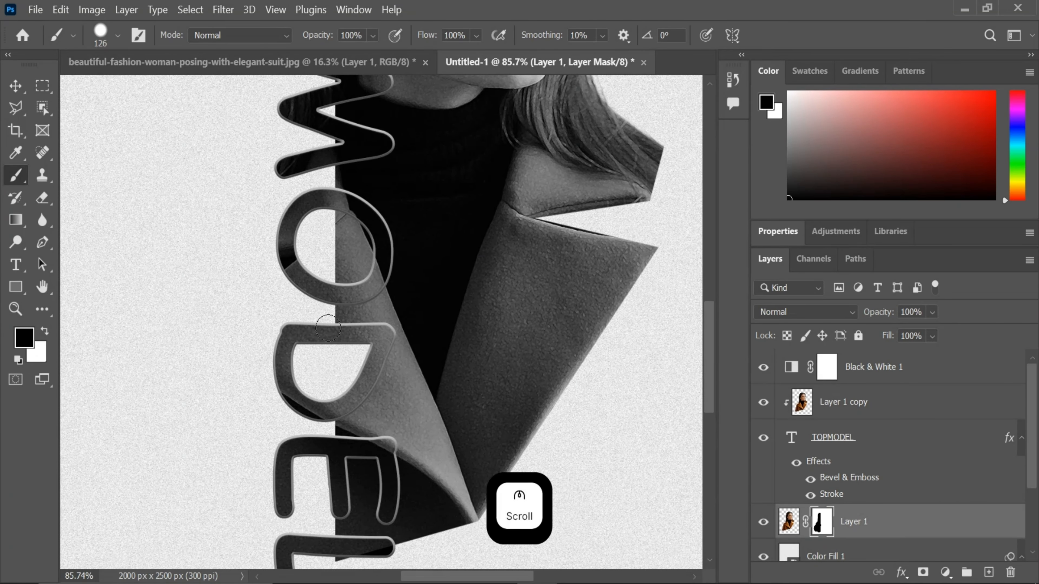
left_click_drag(314, 220, 325, 244)
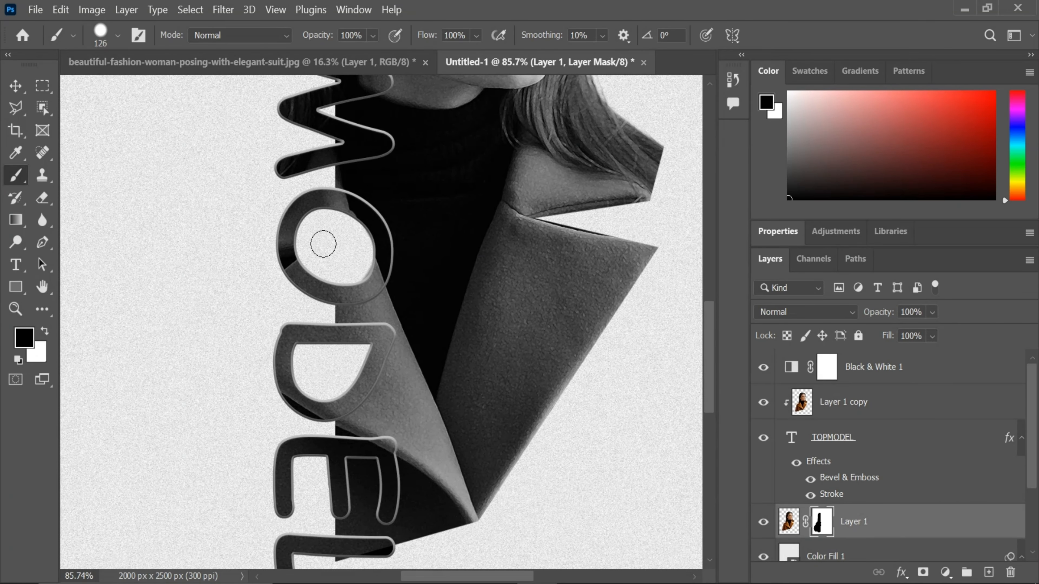
- Mask out the sliver of coat showing below the L of TOPMODEL
scroll(340, 227, "down", 3, "alt")
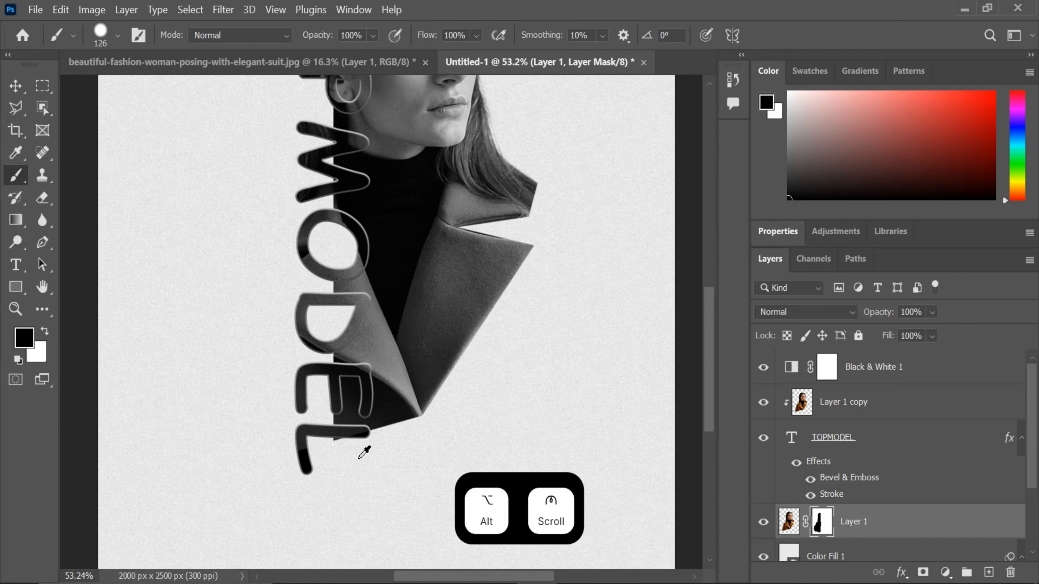
scroll(364, 452, "up", 5, "alt")
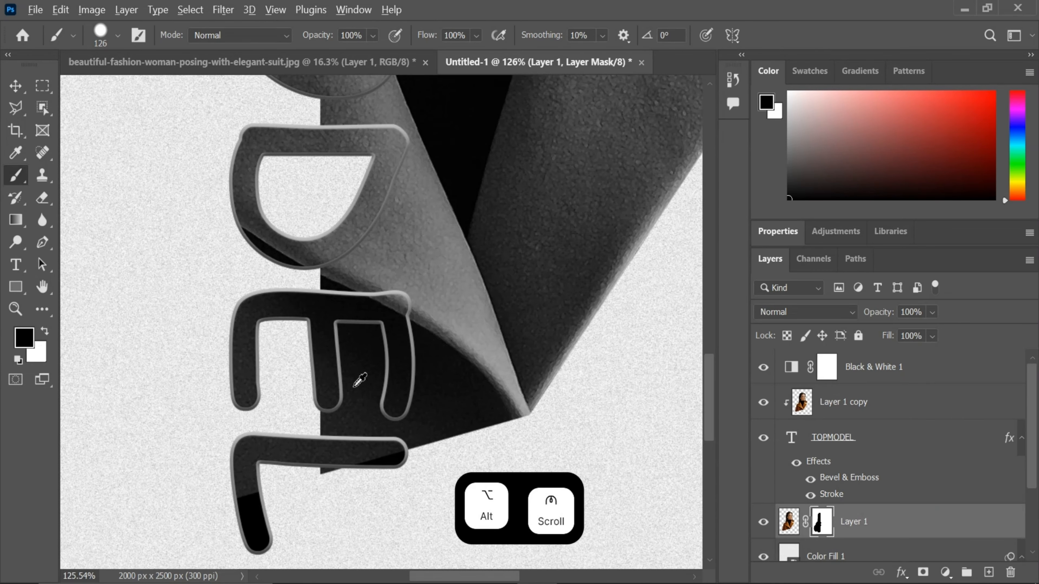
scroll(360, 380, "down", 2, "alt")
scroll(360, 380, "up", 2, "alt")
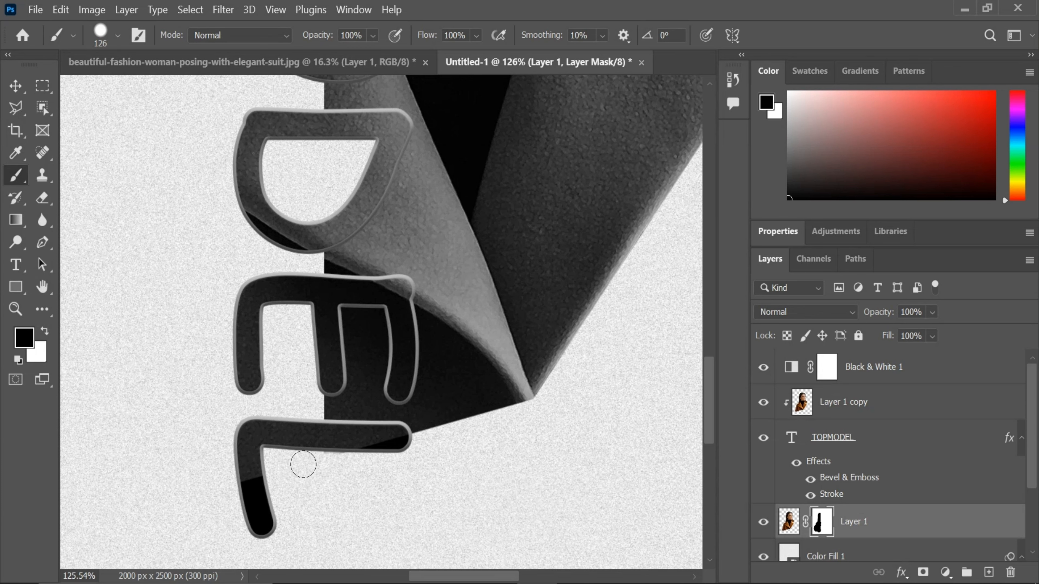
scroll(303, 459, "down", 5, "alt")
scroll(325, 113, "up", 2, "alt")
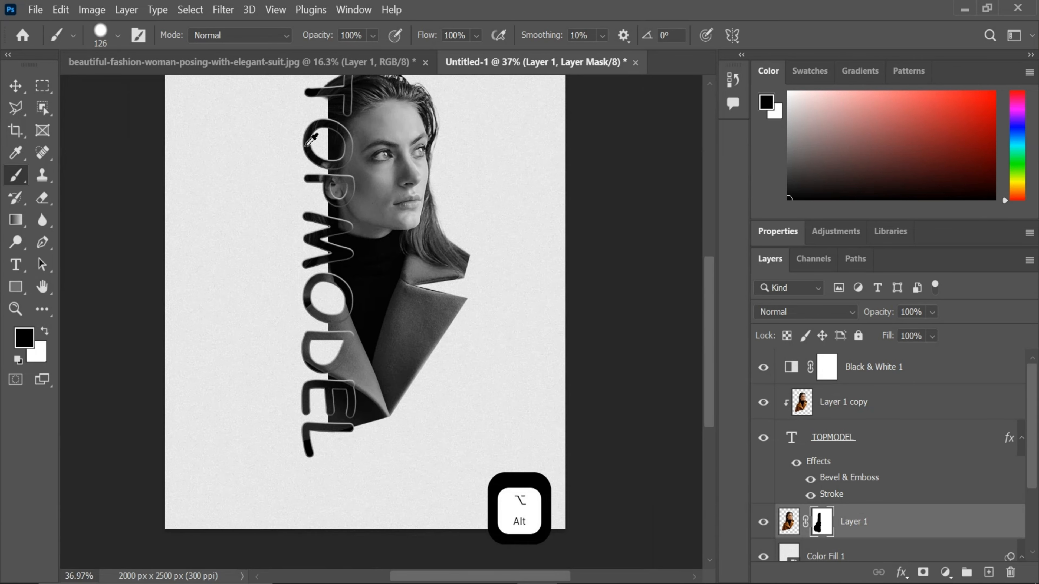
- Mask out the portrait inside the counter of the P
scroll(384, 302, "up", 5, "alt")
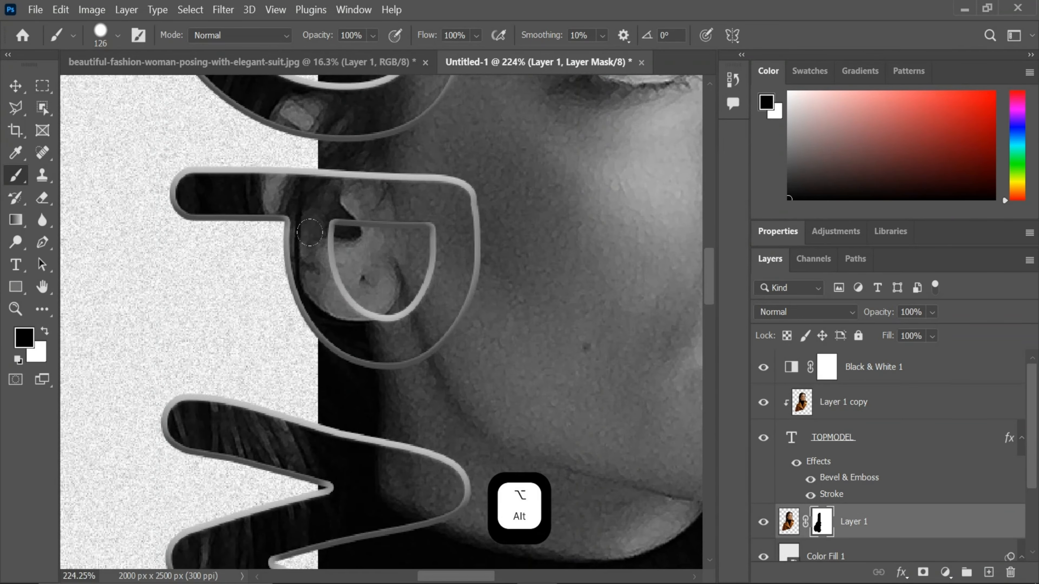
scroll(378, 214, "down", 5, "alt")
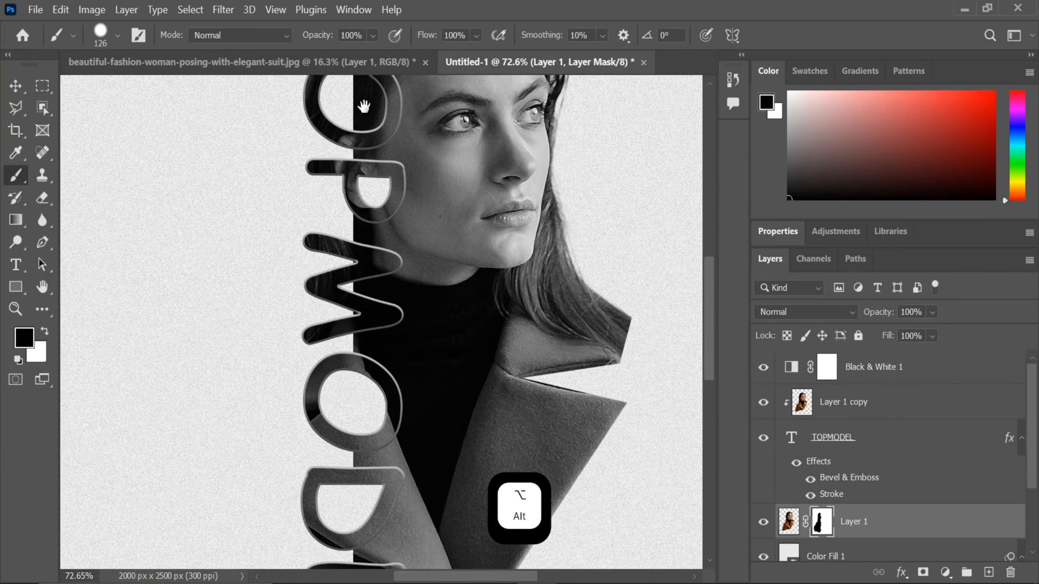
left_click_drag(370, 172, 372, 306)
- Mask out the portrait inside the first O of TOPMODEL
scroll(346, 240, "up", 5, "alt")
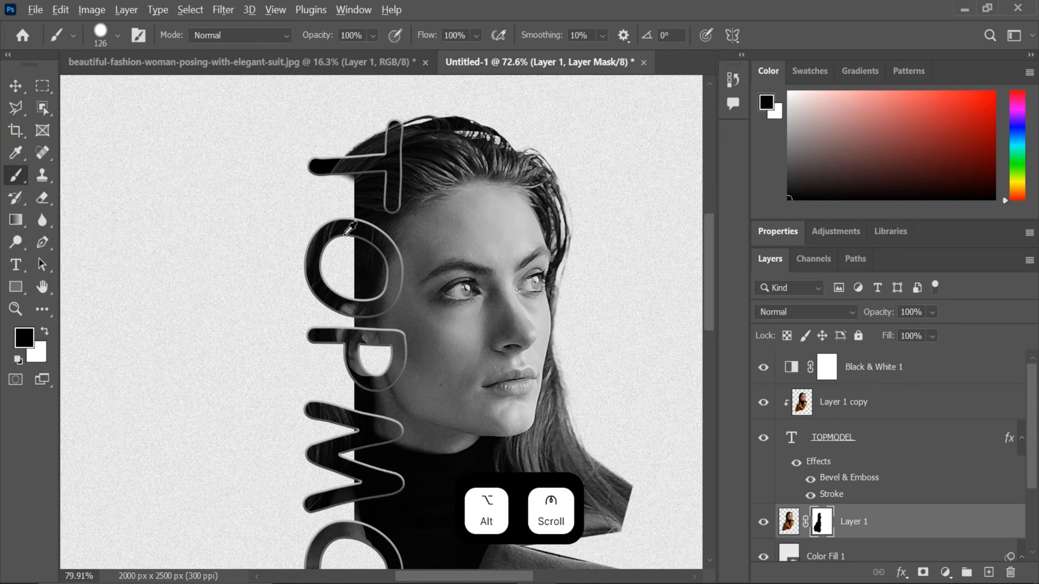
left_click(357, 282)
mouse_move(349, 262)
left_mouse_down()
mouse_move(347, 292)
mouse_move(334, 248)
left_mouse_up()
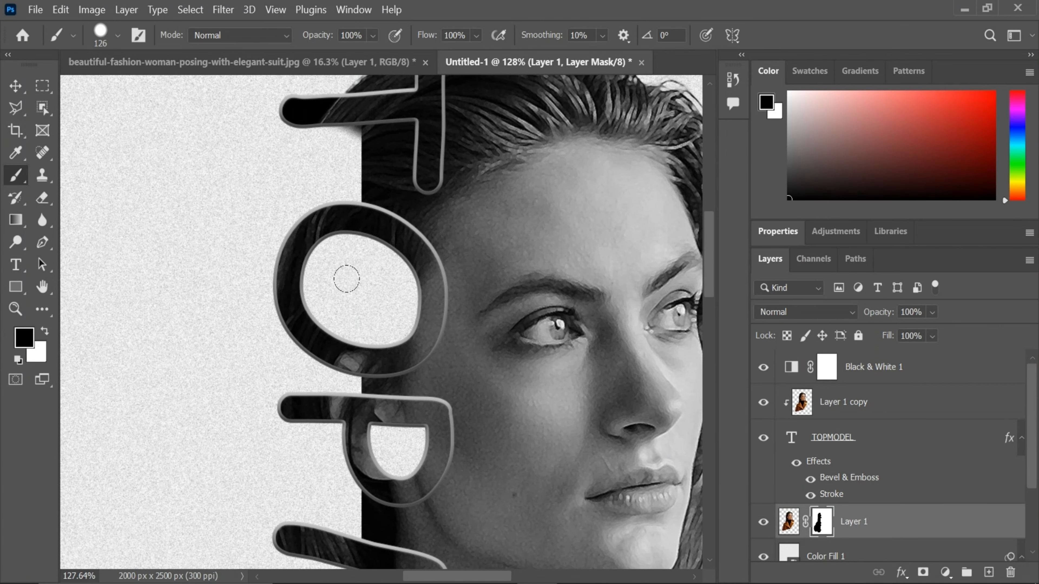
scroll(344, 266, "down", 6, "alt")
scroll(371, 315, "down", 5, "alt")
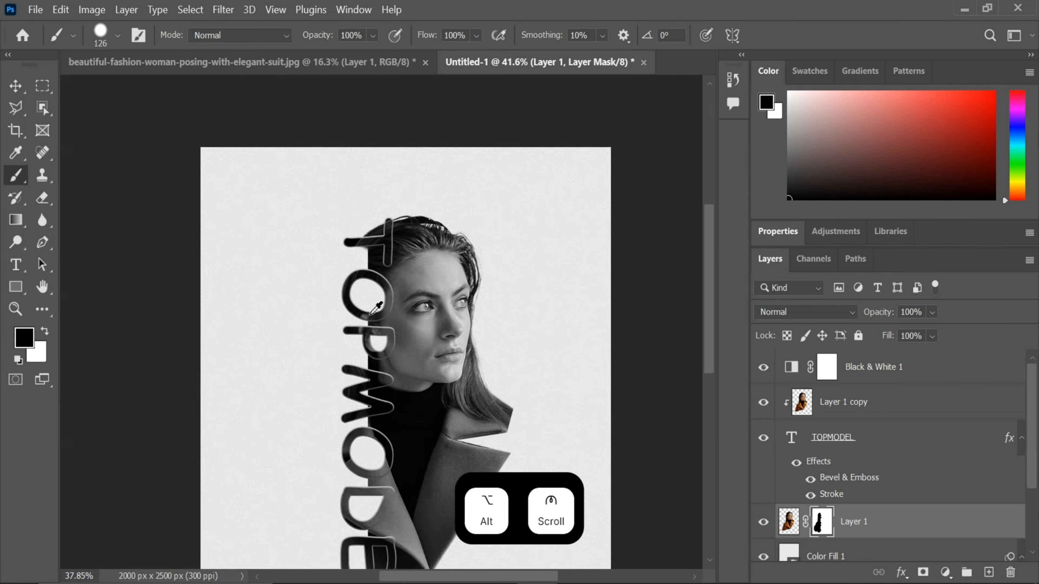
scroll(384, 354, "up", 5, "alt")
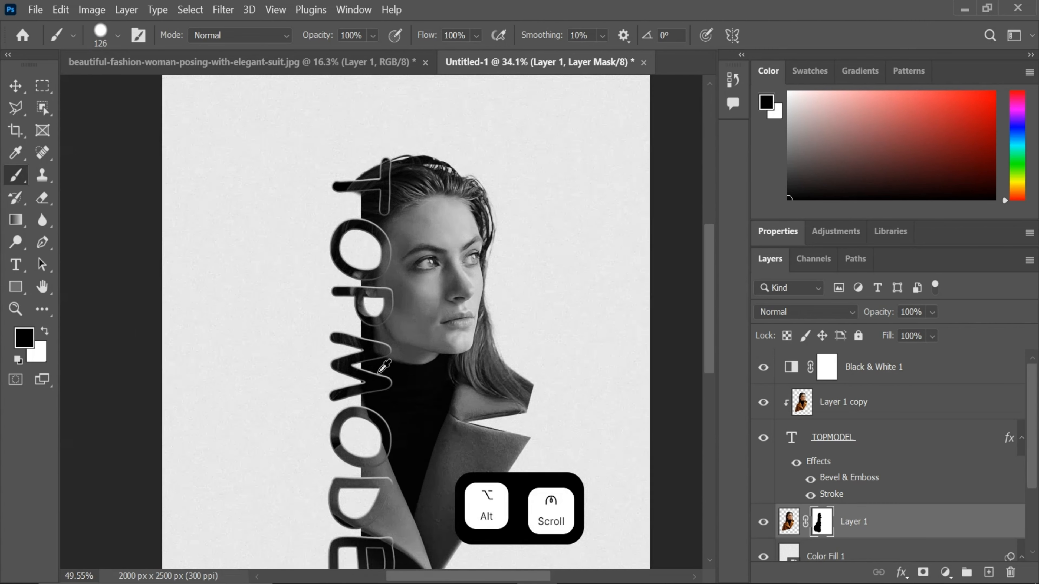
left_click_drag(434, 415, 401, 354)
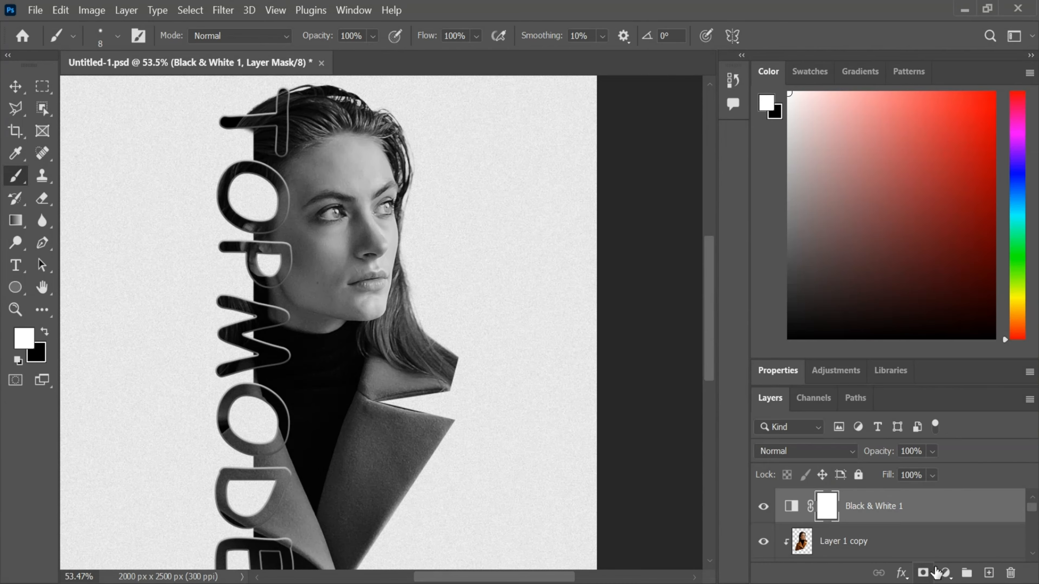
- Add a deep red Solid Color fill layer above Black & White 1 and invert its mask to black
left_click(945, 573)
left_click(970, 270)
left_click_drag(728, 192, 748, 182)
left_click(928, 107)
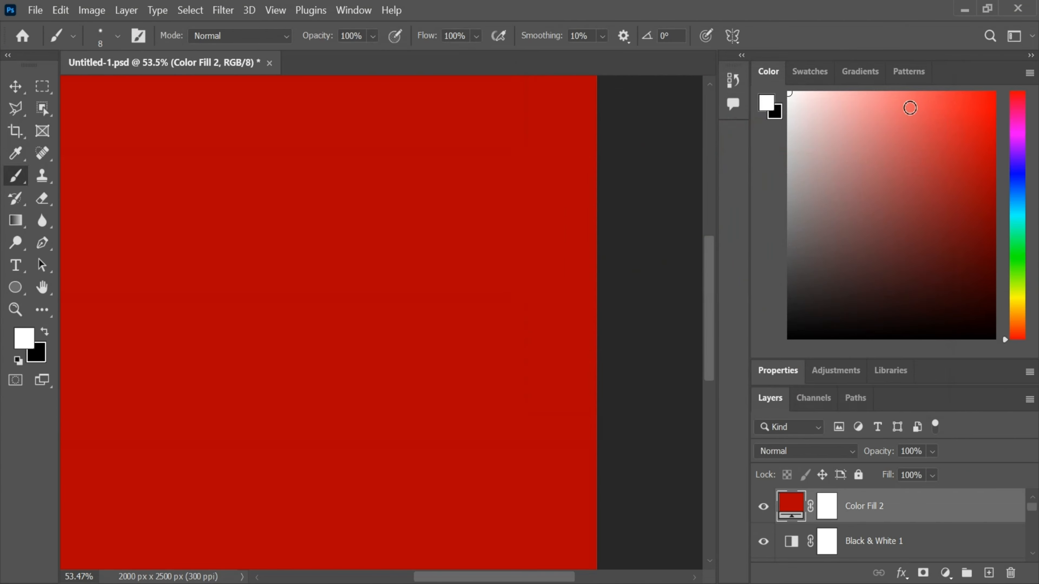
left_click(826, 511)
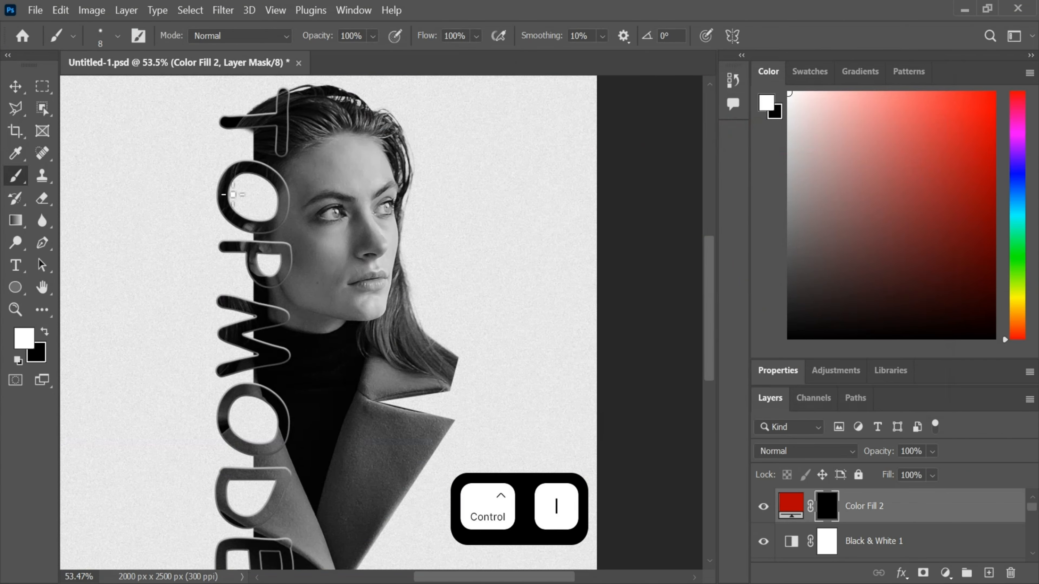
- Paint the main area of the lips in white on the Color Fill 2 mask and set the layer's opacity to 88%
scroll(379, 296, "up", 5)
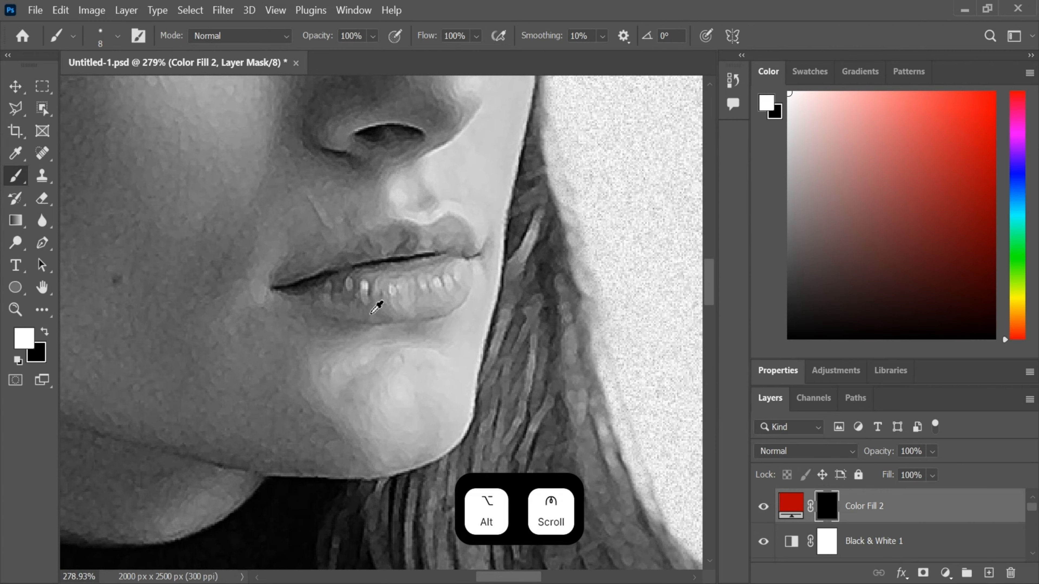
scroll(405, 282, "up", 2)
scroll(407, 281, "up", 2)
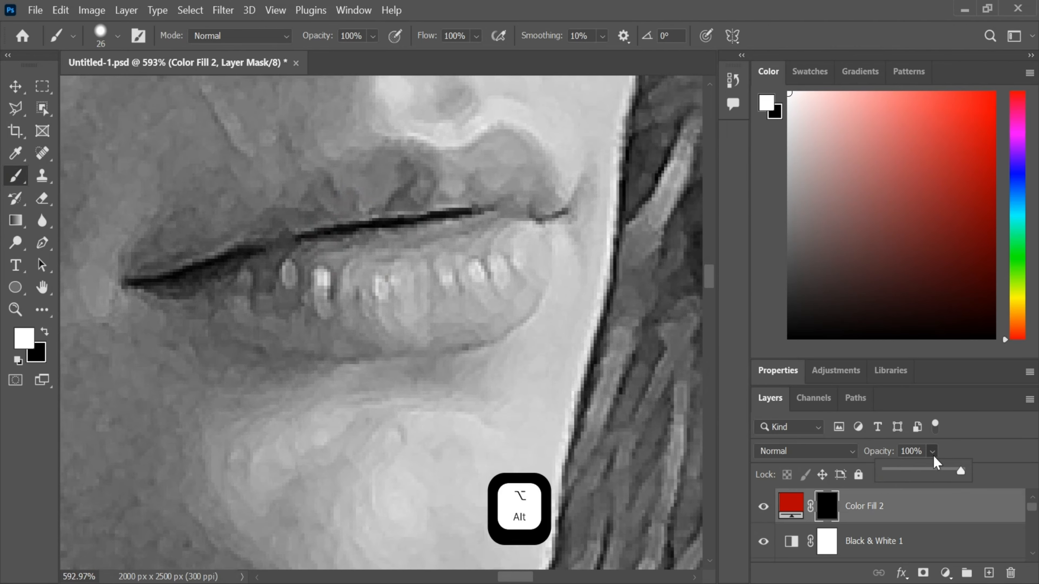
left_click(908, 475)
mouse_move(397, 262)
left_mouse_down()
mouse_move(233, 295)
mouse_move(507, 279)
mouse_move(359, 164)
mouse_move(477, 180)
left_mouse_up()
left_click(932, 451)
left_click_drag(944, 475, 985, 475)
- Extend the red to the outer left corner of the mouth with a fine 3 px brush
right_click(244, 256, "alt")
mouse_move(221, 256)
left_mouse_down()
mouse_move(168, 279)
mouse_move(123, 283)
left_mouse_up()
right_click(168, 279, "alt")
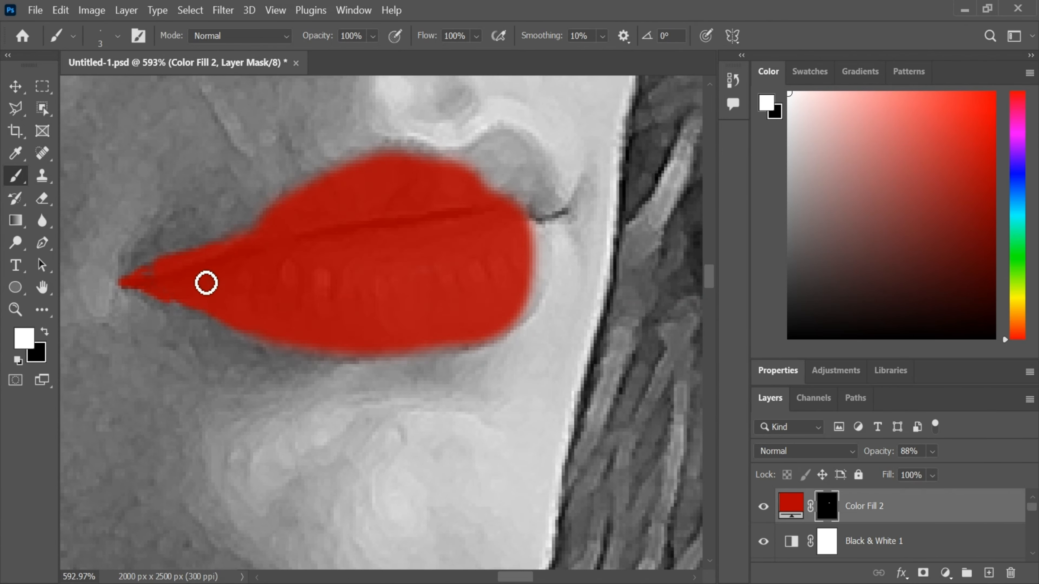
- Paint the red over the right peak of the upper lip and along the right edge of the lips
left_click_drag(542, 222, 399, 348)
scroll(389, 344, "up", 6)
right_click(339, 471, "alt")
mouse_move(339, 471)
left_mouse_down()
mouse_move(369, 383)
mouse_move(380, 293)
mouse_move(360, 200)
mouse_move(188, 263)
mouse_move(155, 219)
left_mouse_up()
left_click_drag(274, 300, 673, 191)
left_click_drag(293, 244, 366, 190)
left_click_drag(146, 424, 61, 461)
scroll(424, 351, "up", 5)
right_click(425, 350, "alt")
mouse_move(382, 356)
left_mouse_down()
mouse_move(410, 316)
mouse_move(343, 517)
left_mouse_up()
scroll(368, 475, "down", 6)
scroll(247, 260, "down", 8)
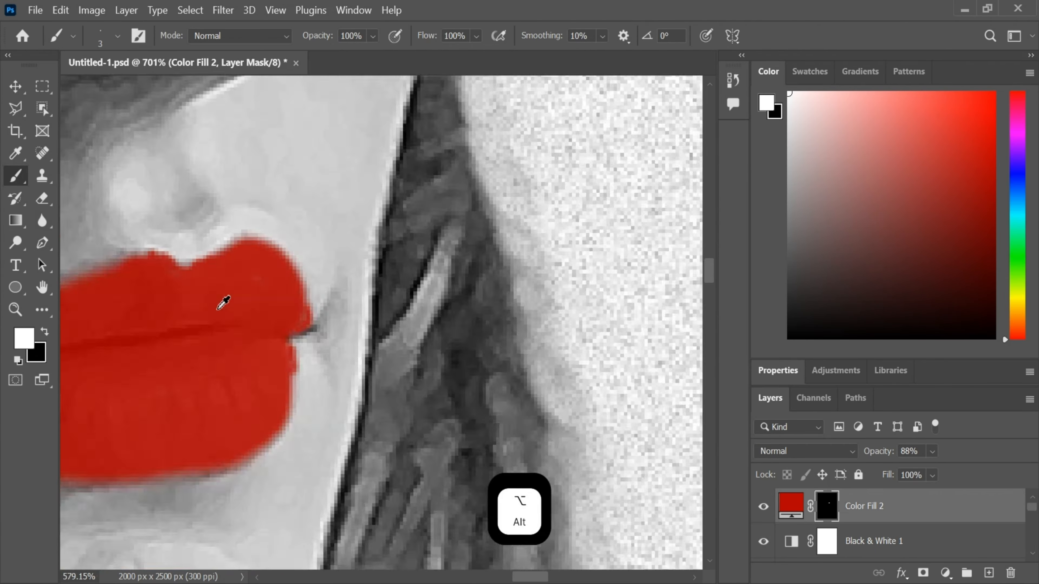
- Fill in the upper lip's left contour on the Color Fill 2 mask with a 7 px brush
scroll(299, 382, "up", 7)
scroll(293, 391, "down", 10)
left_click_drag(227, 373, 327, 315)
scroll(232, 311, "up", 8)
right_click(190, 346, "alt")
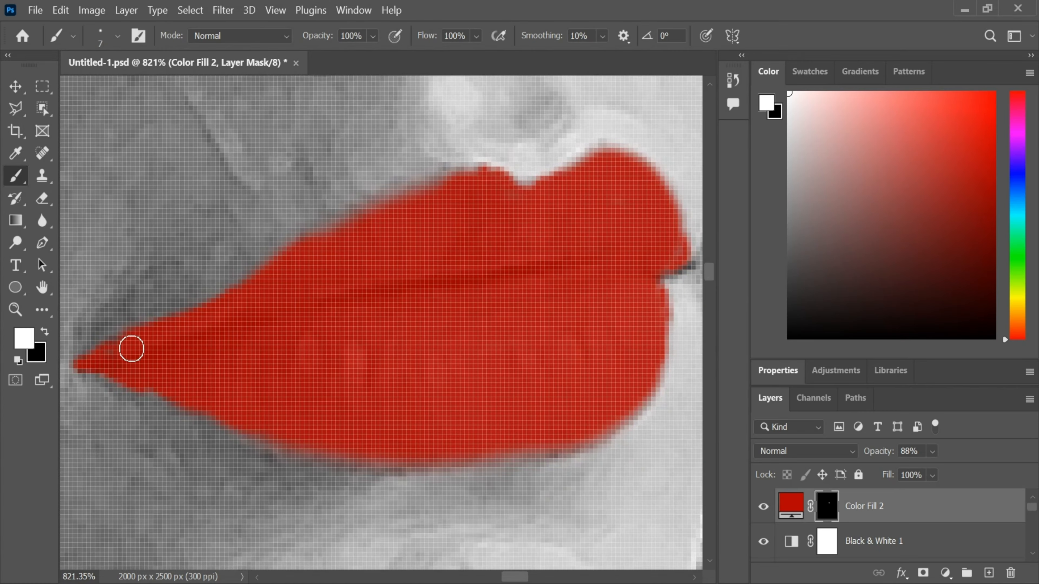
left_click_drag(205, 307, 309, 245)
scroll(396, 325, "down", 10)
- Set Color Fill 2's blend mode to Multiply
left_click(805, 451)
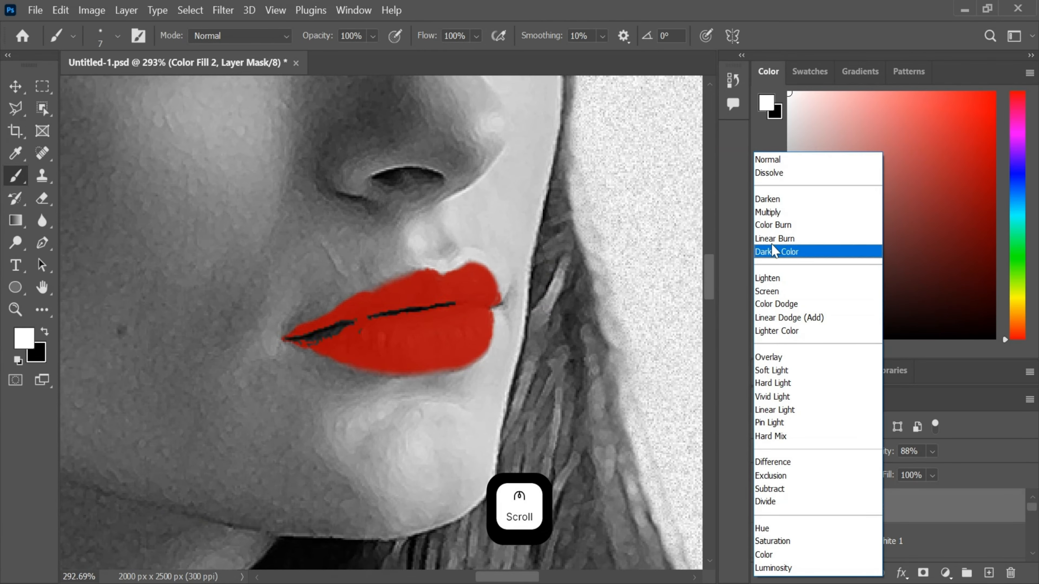
left_click(771, 211)
scroll(374, 320, "up", 9)
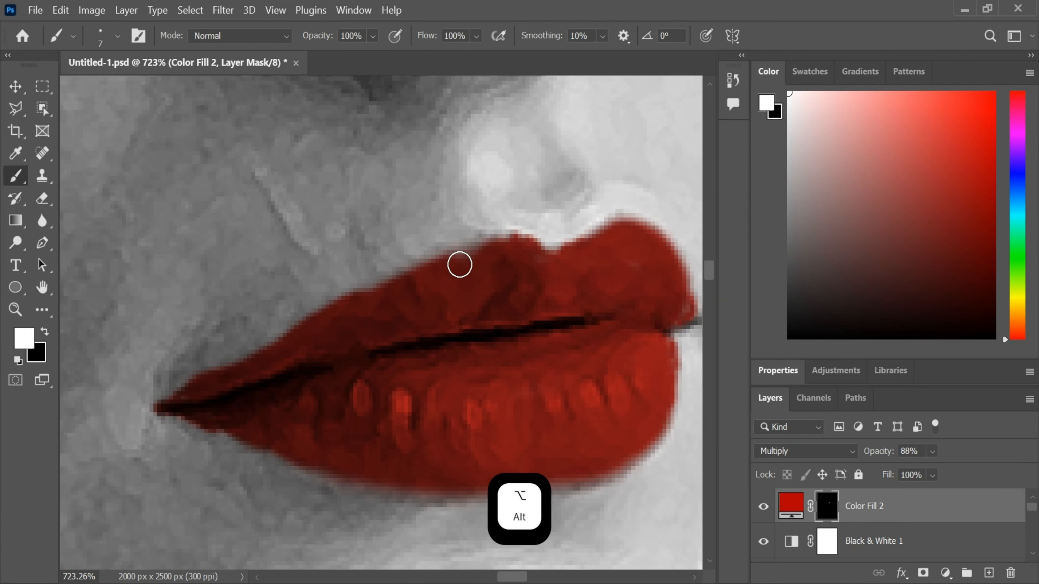
scroll(450, 423, "down", 2)
scroll(452, 423, "down", 10)
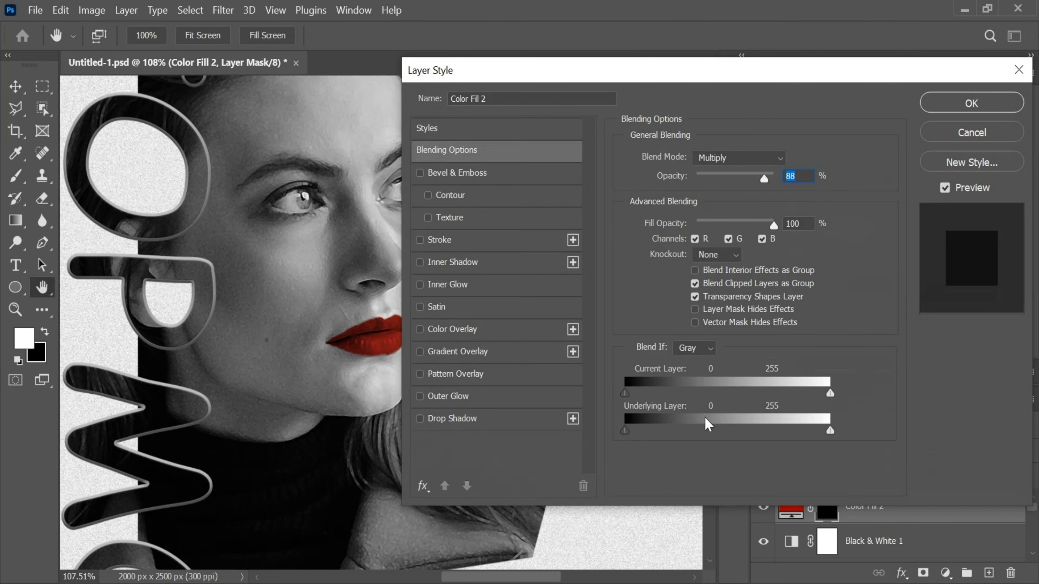
- Split Color Fill 2's Blend If underlying-layer shadow range to 0 / 127 and split its highlight range to soften the lip color
left_click_drag(625, 430, 728, 430, "alt")
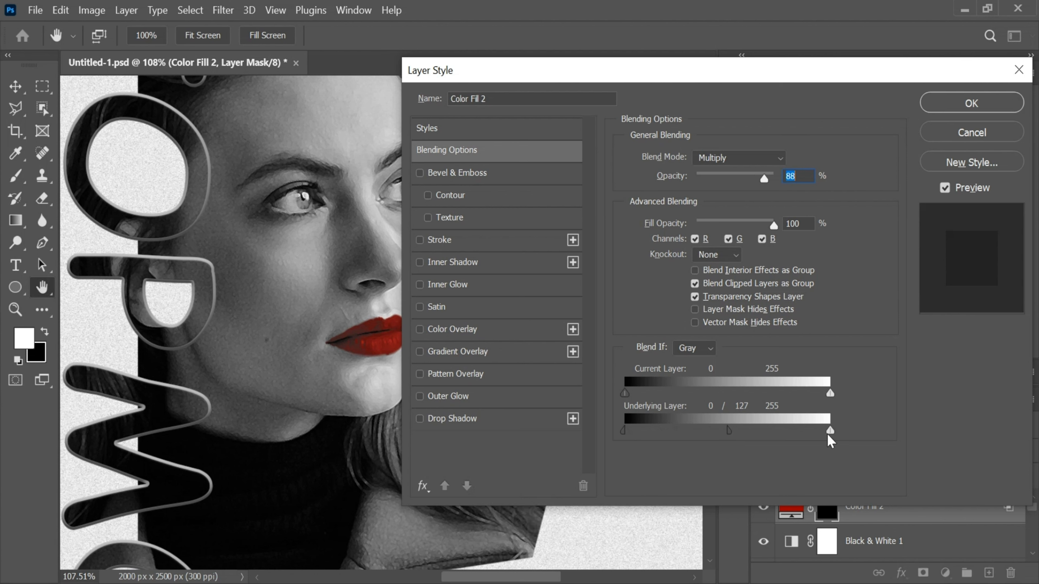
left_click_drag(830, 430, 749, 442, "alt")
left_click(972, 102)
scroll(406, 323, "down", 5, "alt")
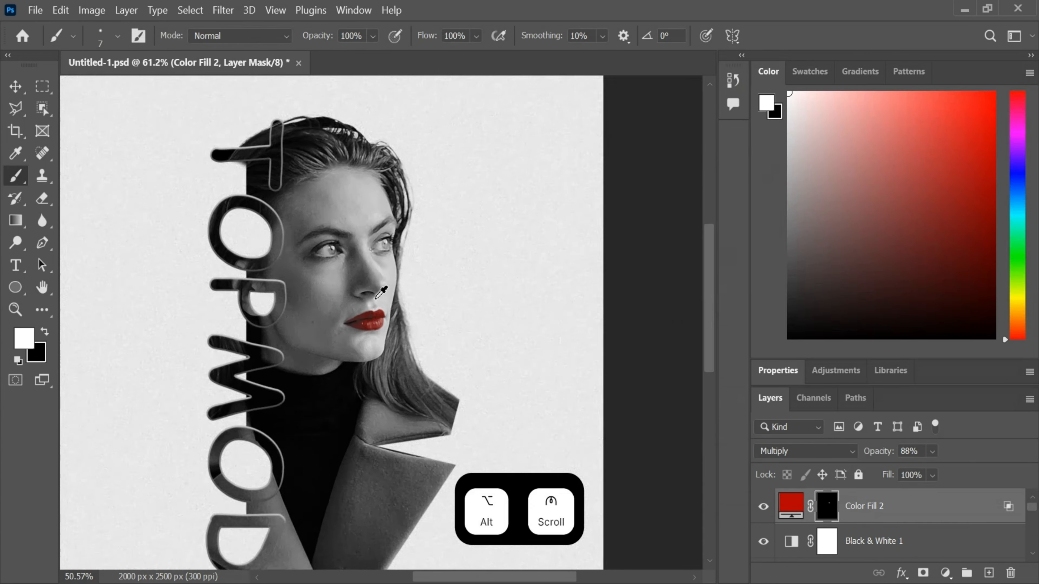
scroll(360, 371, "down", 2, "alt")
left_click_drag(355, 373, 367, 338)
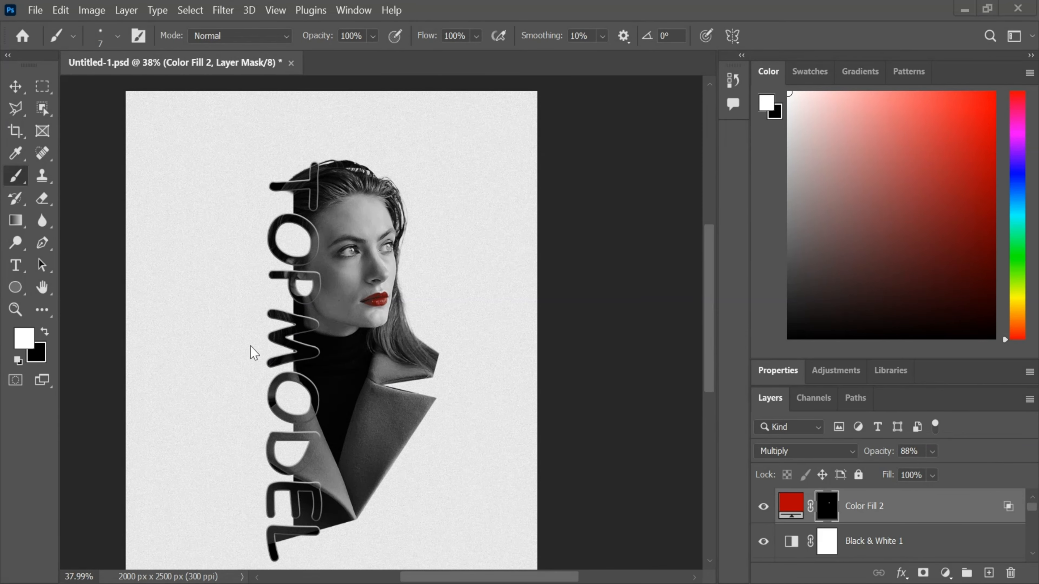
- Draw a red rectangle across the model's far eye, plus a thin connector line running sideways and then down, about 305 px tall
right_click(17, 293)
left_click(102, 288)
scroll(401, 262, "up", 4, "alt")
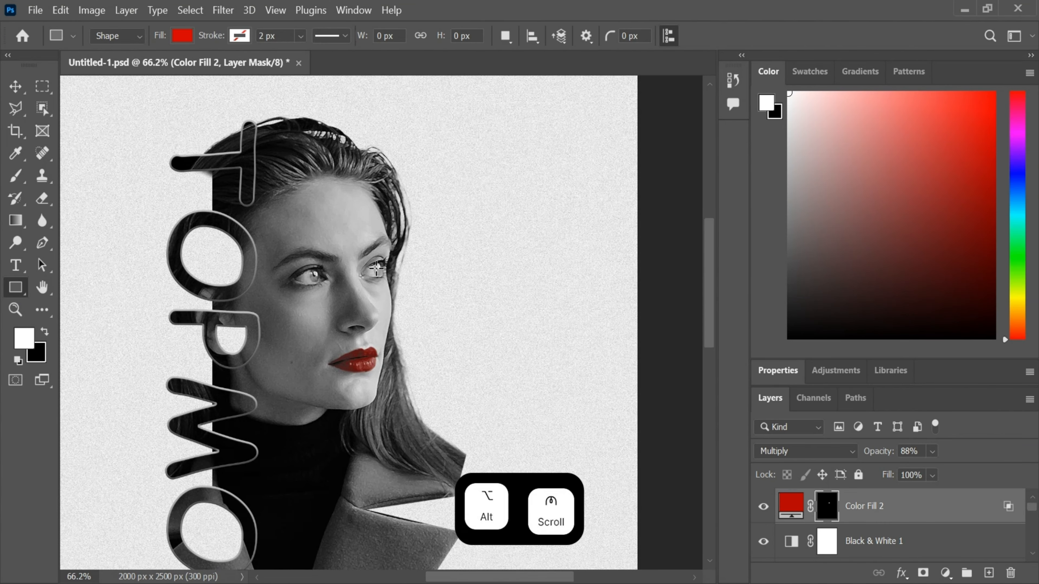
left_click_drag(309, 209, 462, 429)
left_click(441, 228, "ctrl")
scroll(467, 225, "up", 5, "alt")
scroll(502, 348, "down", 3)
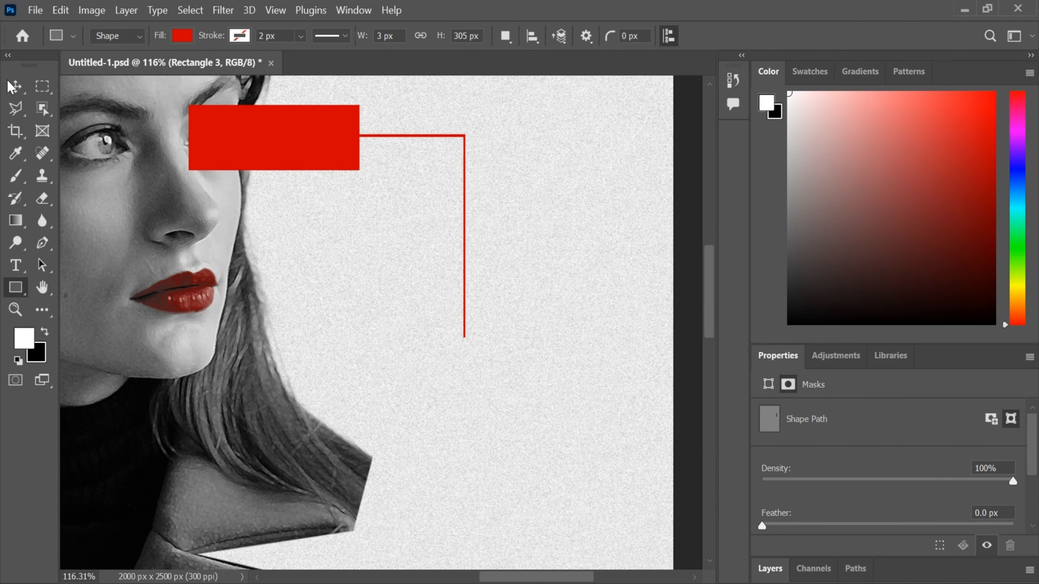
- Duplicate the red rectangle to the lower end of the connector line and reshape the copy into a wider, shorter bar
left_click(14, 86)
left_click_drag(297, 139, 485, 372, "alt")
key("ctrl+t")
left_click_drag(547, 370, 612, 370, "alt+shift")
left_click_drag(471, 402, 459, 384, "shift")
left_click(792, 35)
scroll(564, 291, "down", 3)
scroll(565, 291, "down", 6, "alt")
scroll(452, 313, "up", 1, "alt")
- Set the lower red bar's blend mode to Multiply
left_click(770, 568)
left_click(805, 451)
left_click(769, 212)
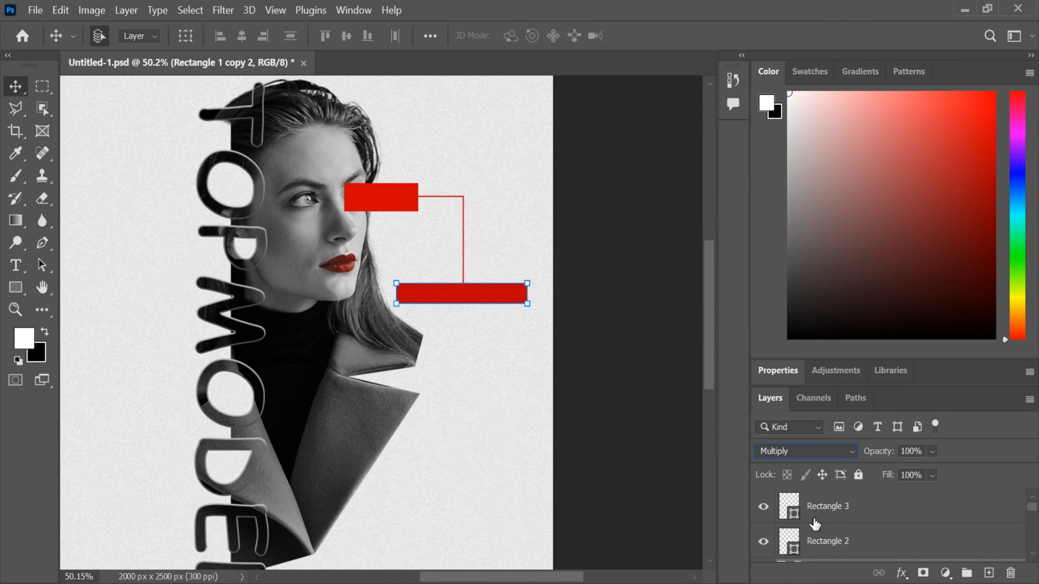
scroll(849, 547, "down", 1)
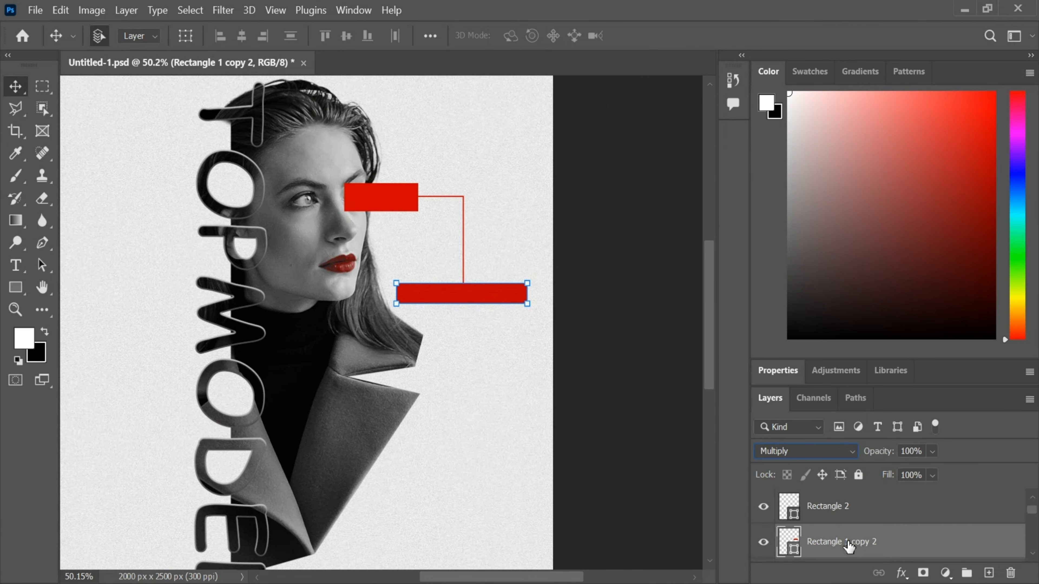
scroll(849, 546, "up", 1)
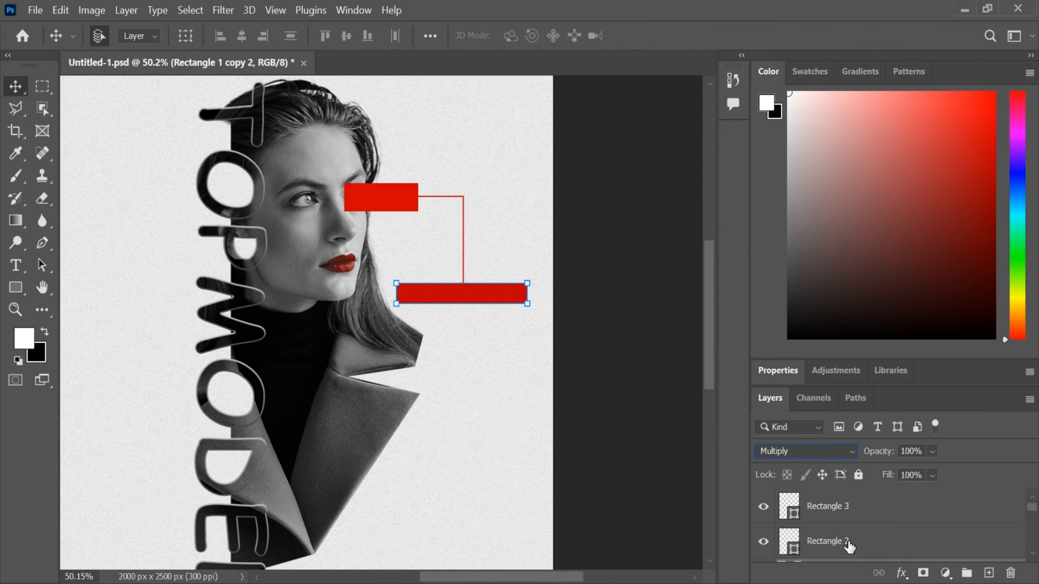
left_click(830, 511)
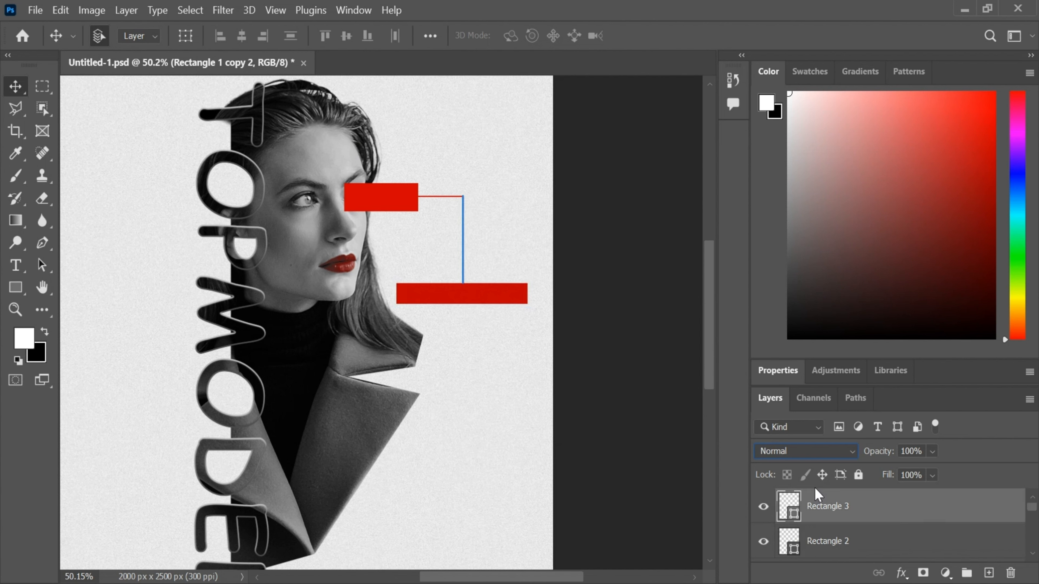
left_click(805, 453)
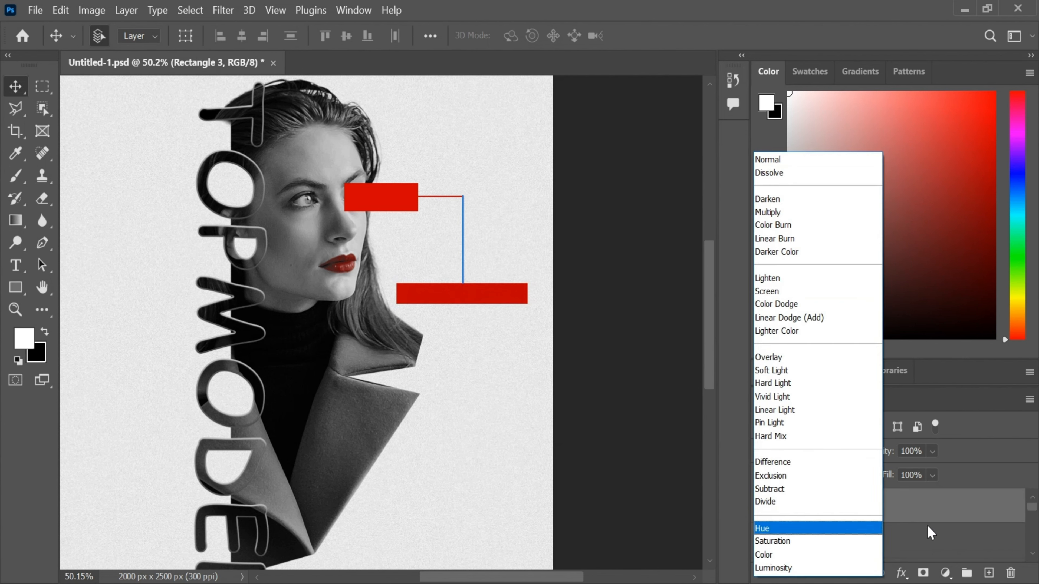
left_click(919, 533)
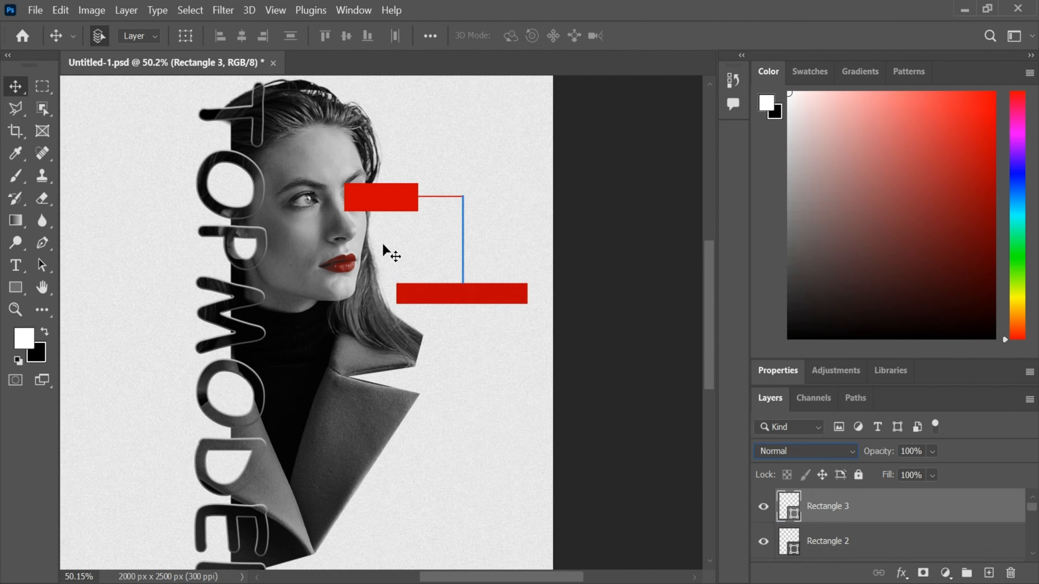
- Set the blend mode of the red rectangle over the eye to Multiply
left_click(395, 197)
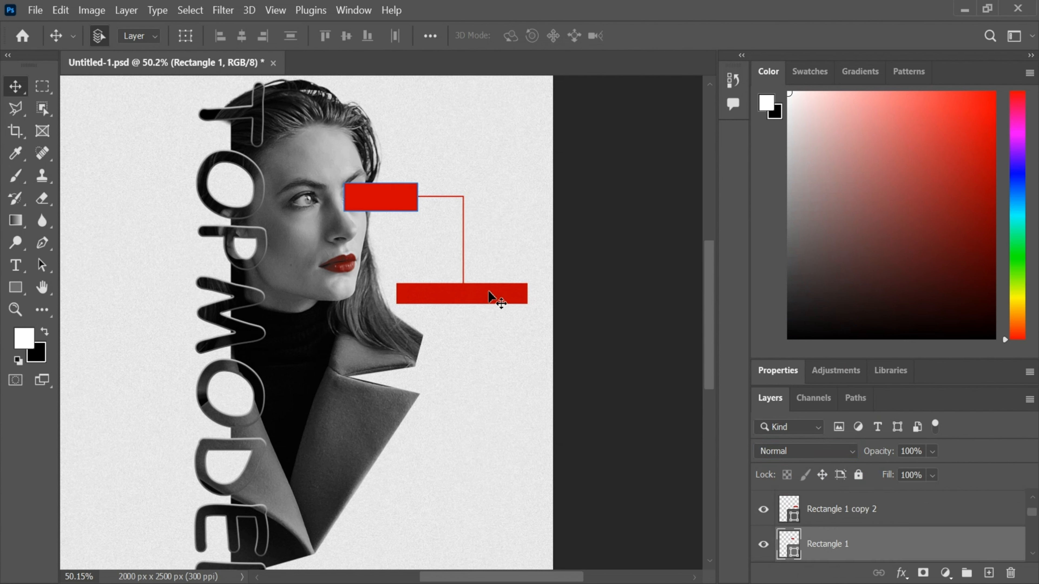
left_click(779, 450)
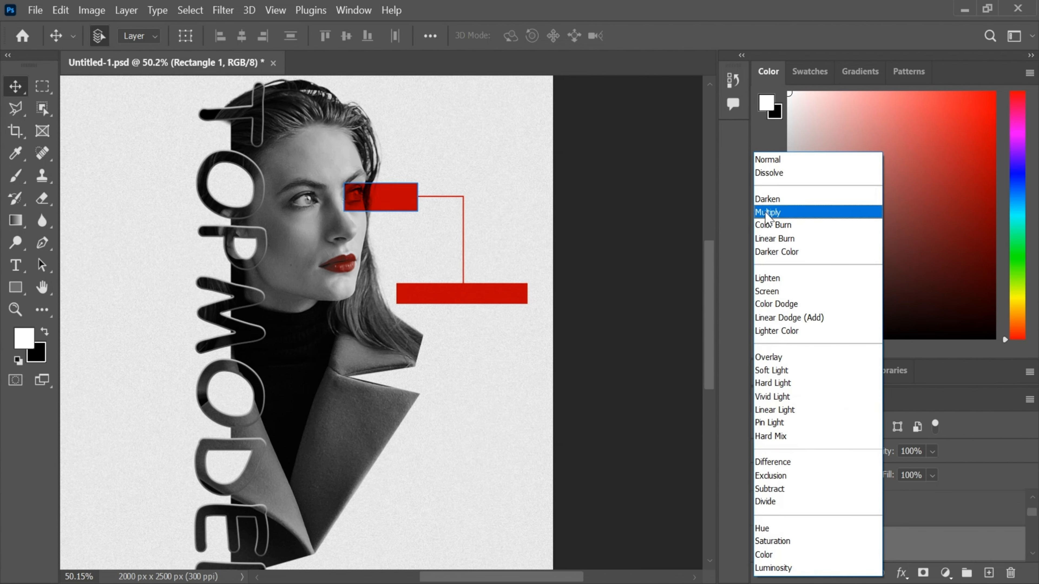
left_click(767, 212)
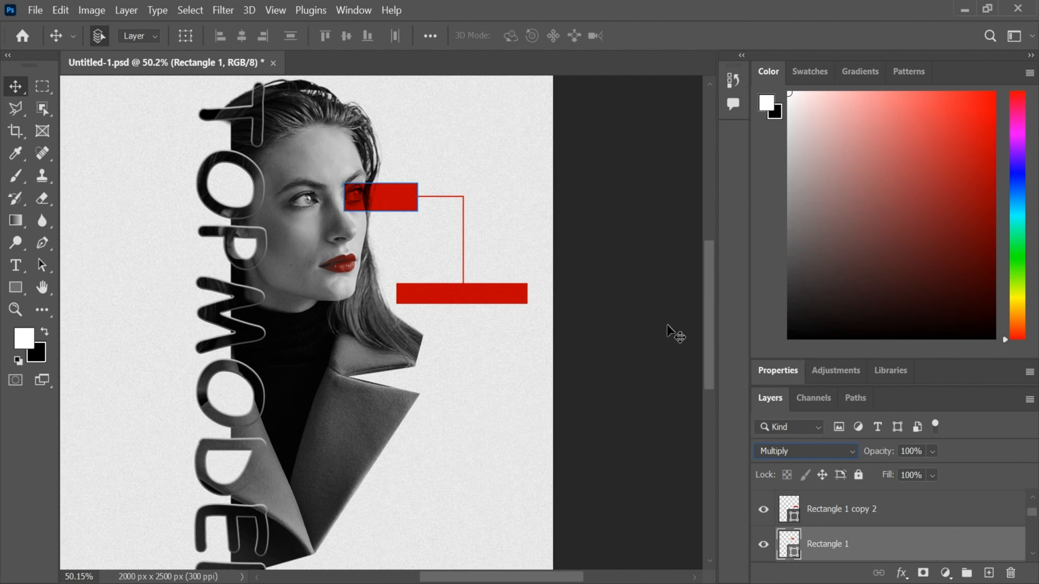
left_click(617, 326)
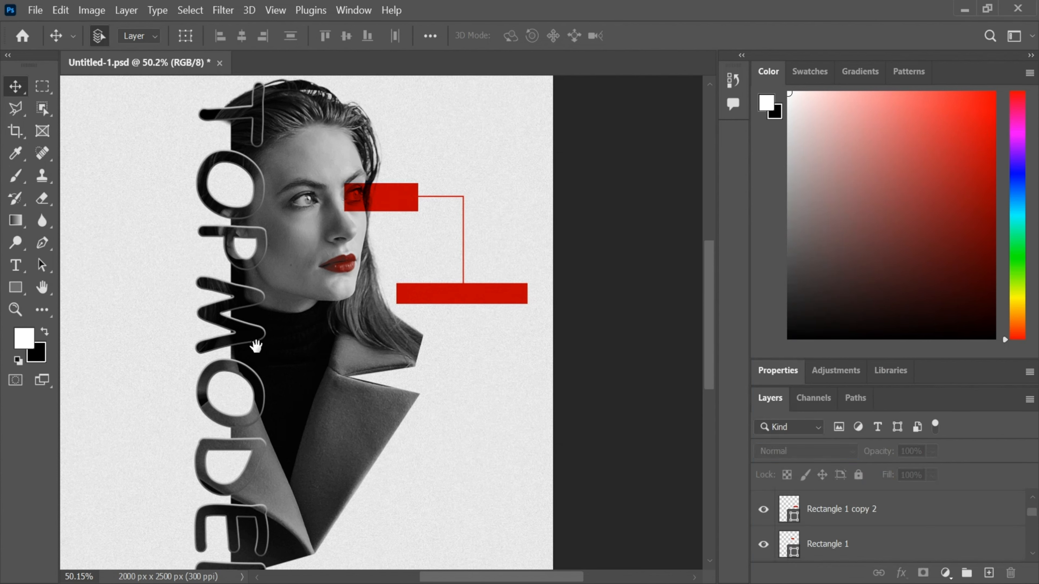
- Draw a red square of about 106 px on the blank area beside the TOPMODEL text, with a thin vertical line beneath it
left_click_drag(256, 346, 417, 368)
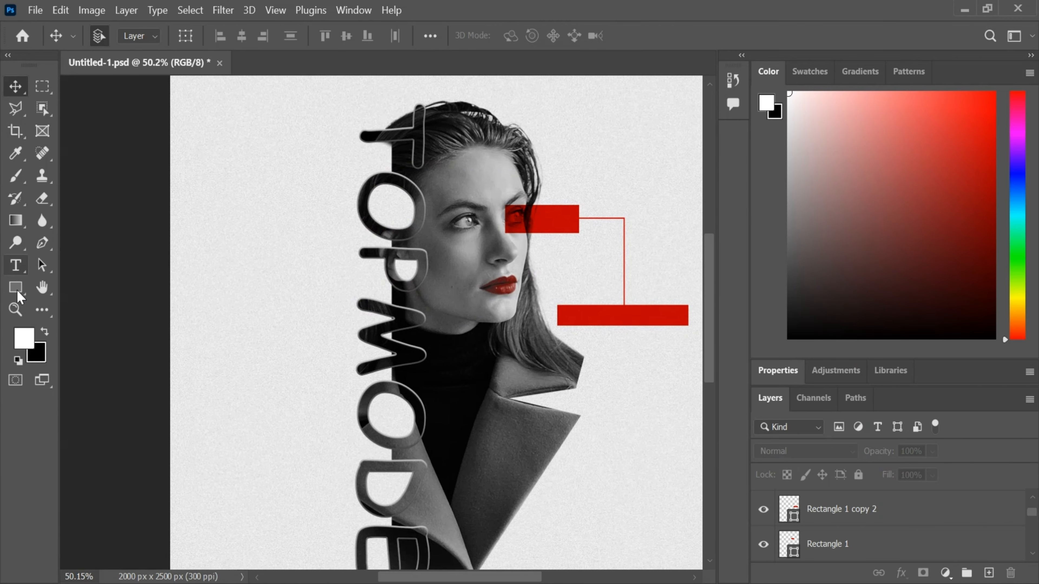
left_click(19, 296)
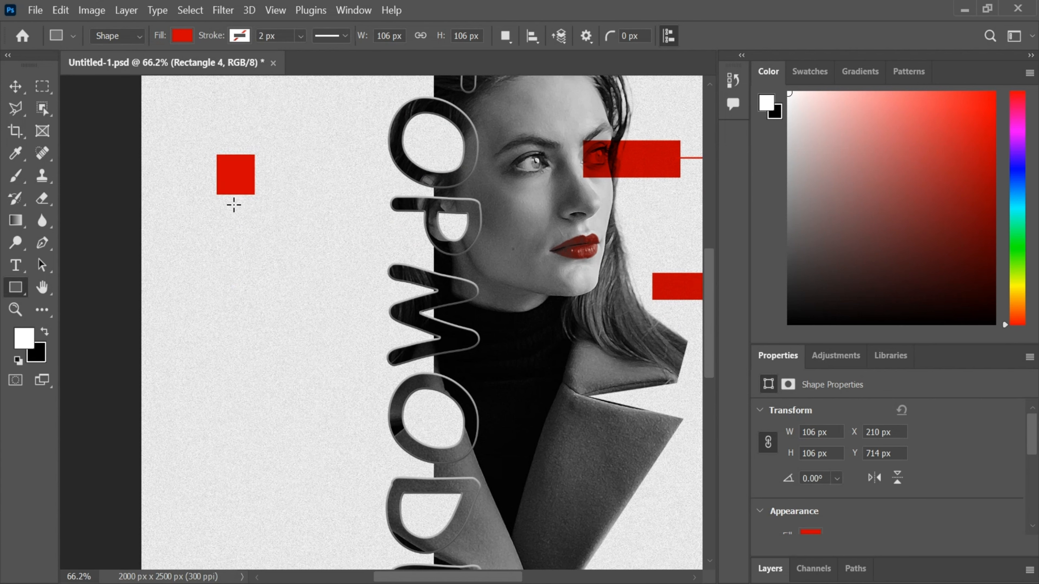
left_click_drag(233, 212, 229, 332)
scroll(241, 312, "down", 2)
scroll(241, 312, "down", 3)
- Draw a red circle with the Ellipse tool below the vertical line and duplicate the line beneath the circle
key("shift+u")
left_click_drag(221, 297, 263, 376)
left_click_drag(244, 324, 234, 317)
left_click_drag(234, 243, 234, 460)
- Set the blend mode of the red circle and the red square to Multiply
left_click(776, 569)
left_click(853, 510)
left_click(802, 454)
left_click(777, 208)
left_click(236, 147)
left_click(827, 451)
left_click(788, 217)
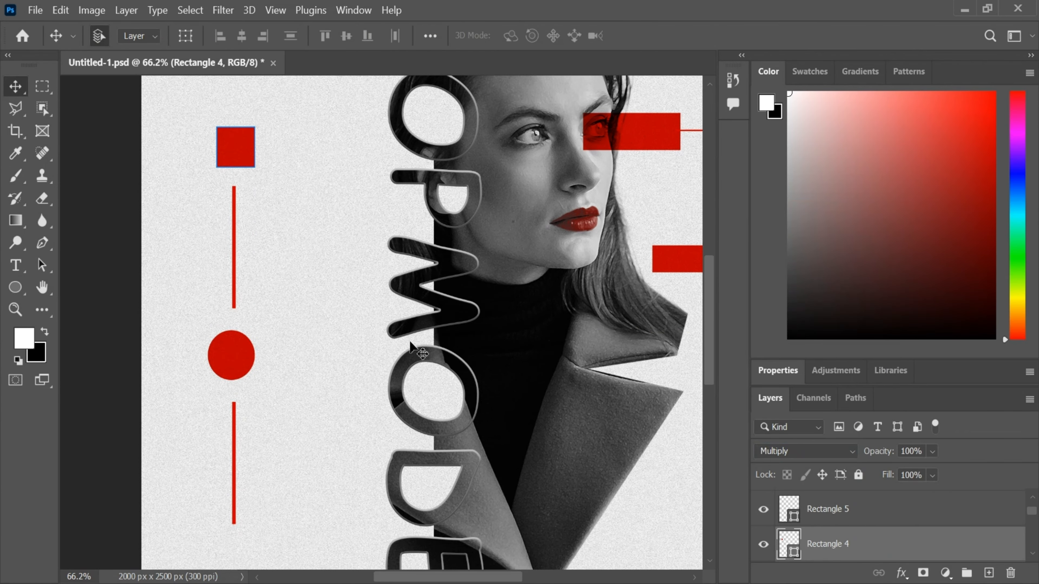
- Add the white text WORK HARD TO BE SMART and place it inside the lower red bar
scroll(410, 346, "down", 3)
scroll(552, 364, "up", 2)
scroll(552, 365, "right", 3)
key("t")
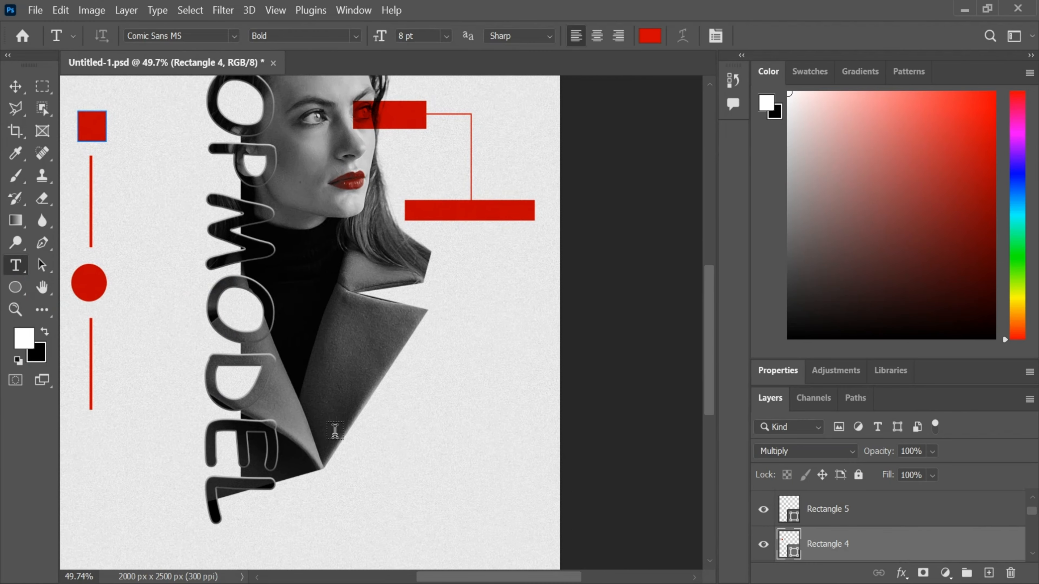
left_click(650, 36)
left_click_drag(548, 131, 470, 82)
key("Return")
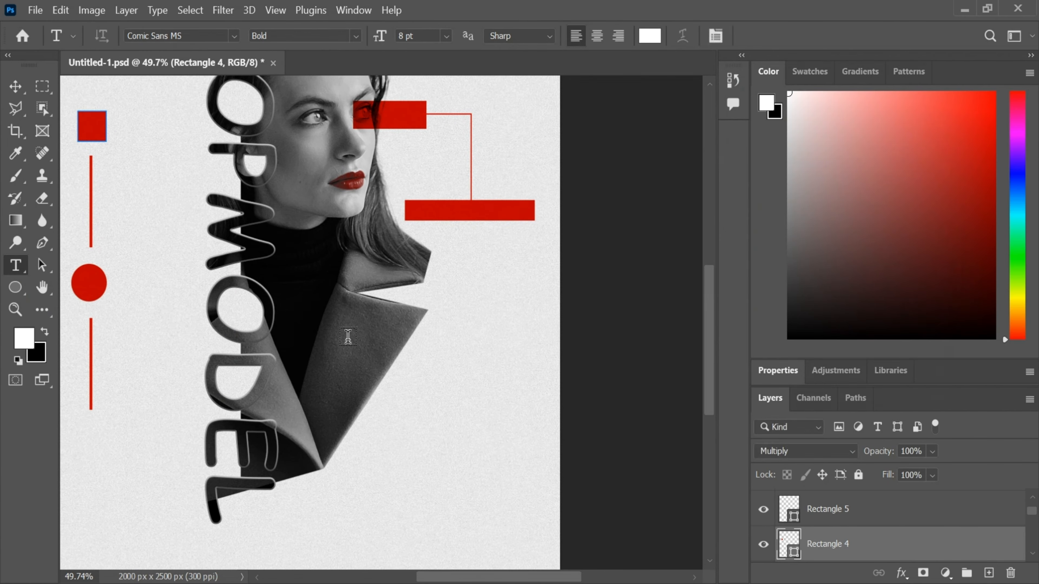
left_click(350, 339)
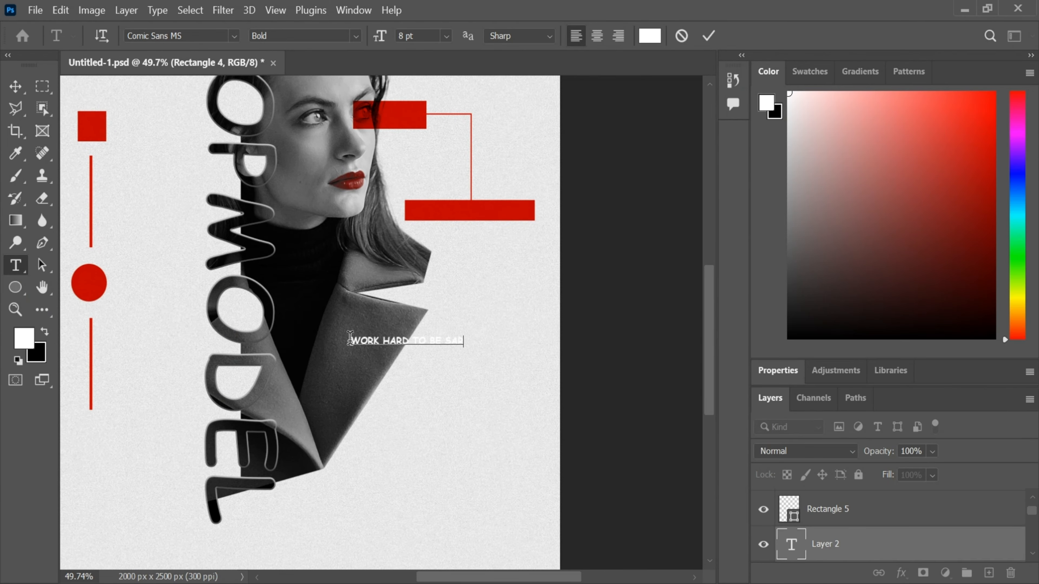
left_click(708, 37)
left_click(16, 86)
left_click_drag(435, 343, 488, 218)
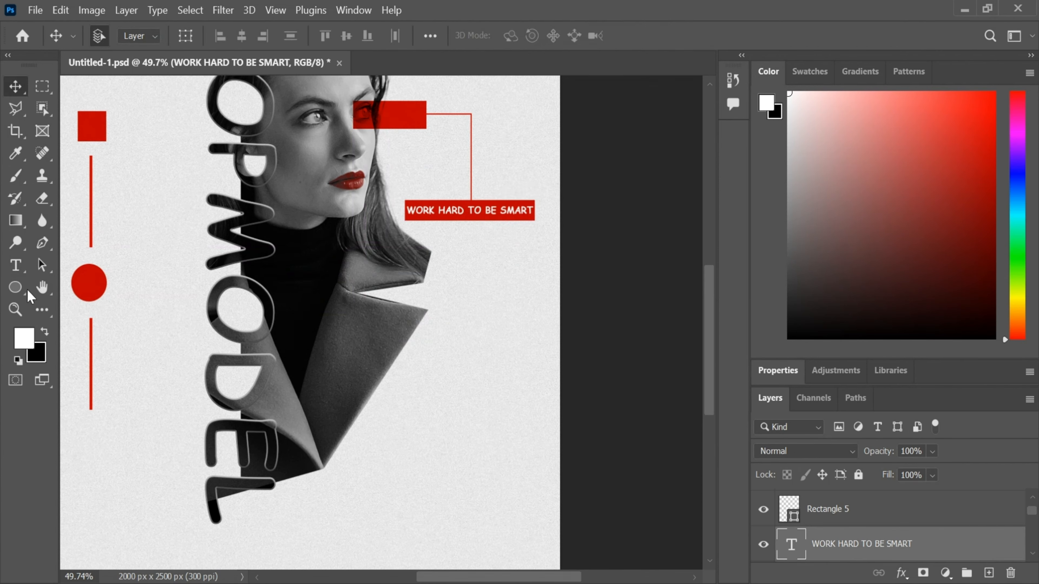
- Add the text SMART, color it red, and place it just below the lower red bar
left_click(15, 265)
left_click(449, 251)
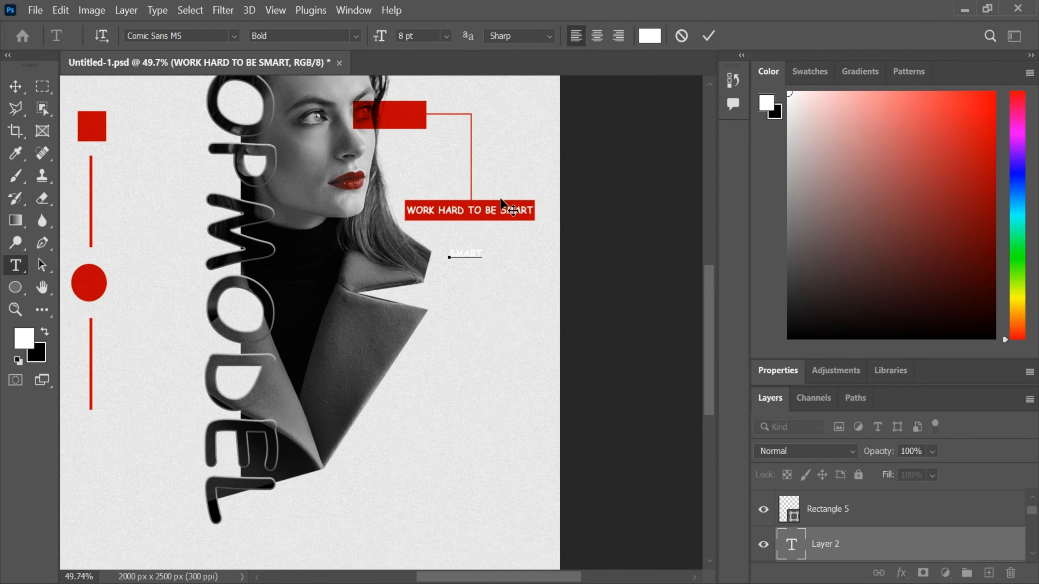
left_click(709, 36)
double_click(466, 253)
left_click(653, 35)
left_click(402, 116)
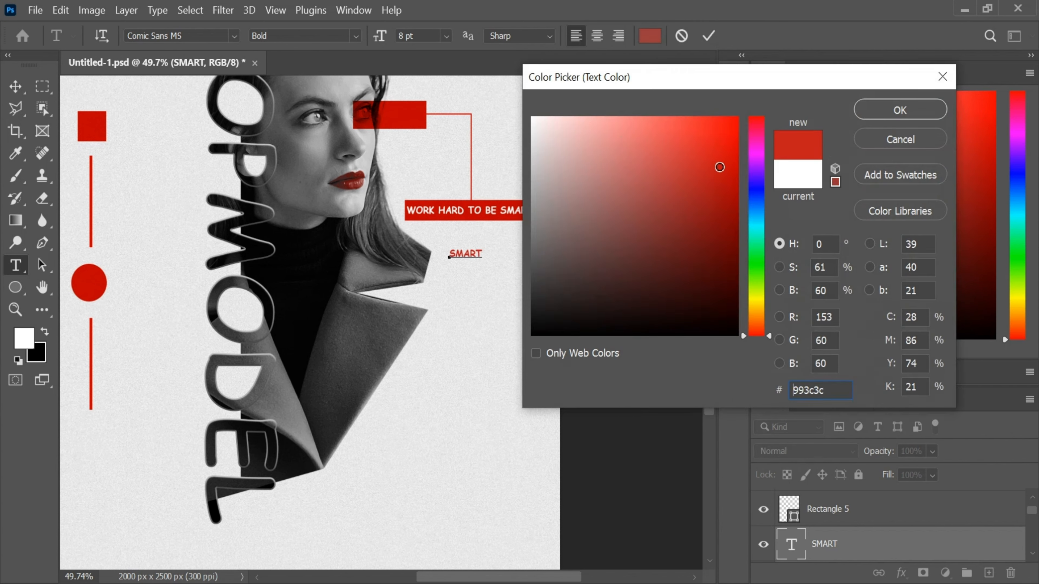
key("Return")
left_click(708, 36)
key("v")
left_click_drag(466, 254, 472, 231)
- Duplicate the horizontal connector line and place the copy directly before the word SMART
left_click_drag(451, 117, 464, 255)
key("ctrl+z")
left_click(443, 115)
left_click(450, 114)
left_click_drag(443, 113, 450, 142)
key("ctrl+z")
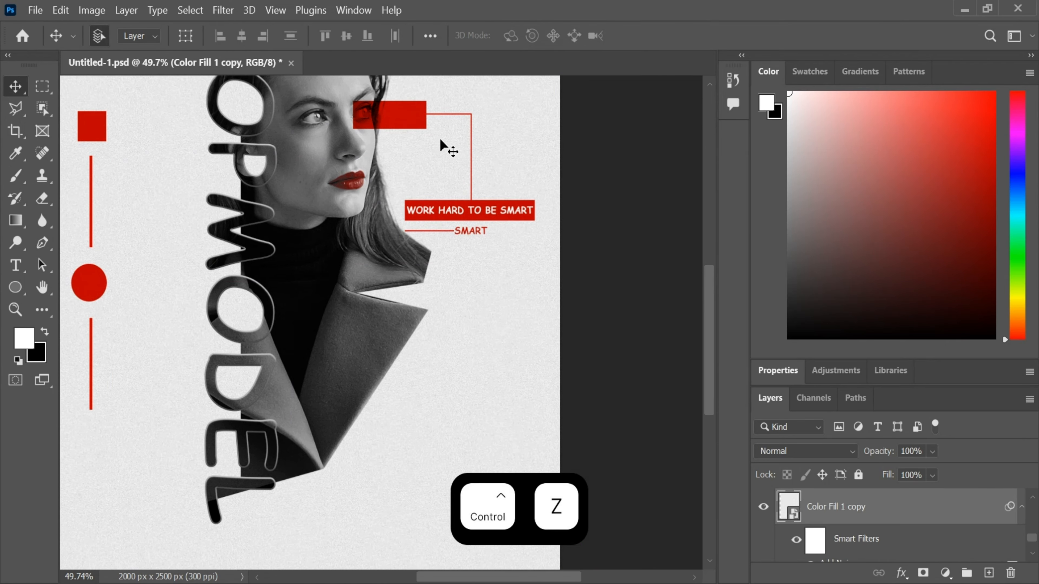
- Duplicate the horizontal connector line again and place the copy directly after the word SMART
scroll(592, 441, "up", 4)
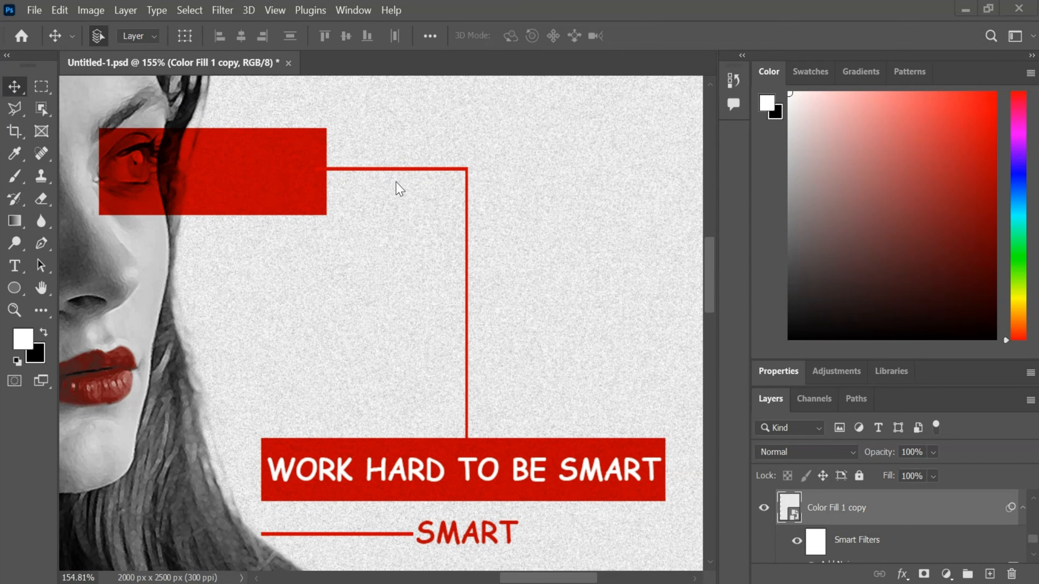
left_click(405, 169)
left_click(412, 174)
left_click(415, 171)
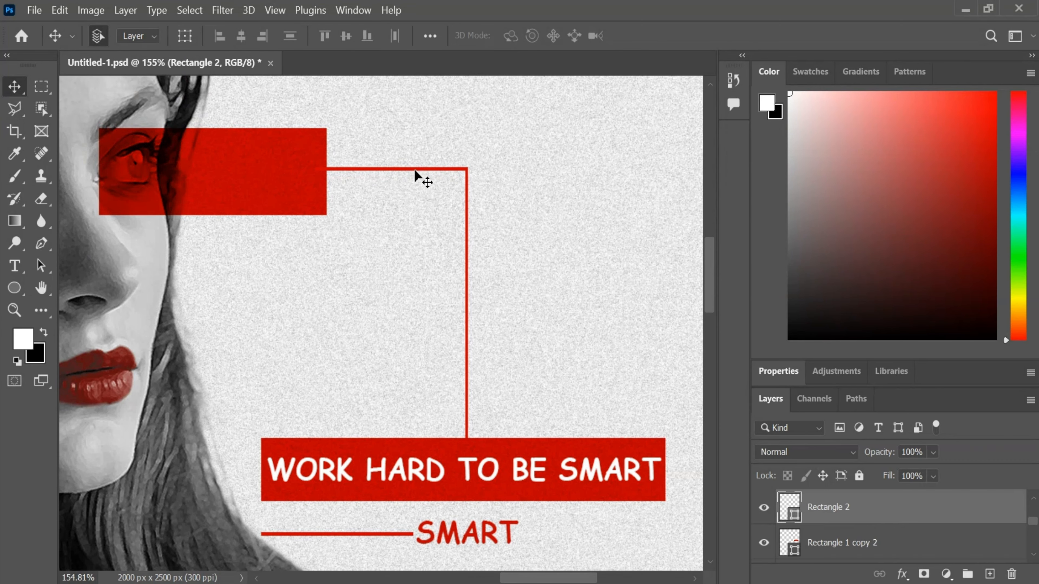
scroll(413, 174, "up", 5)
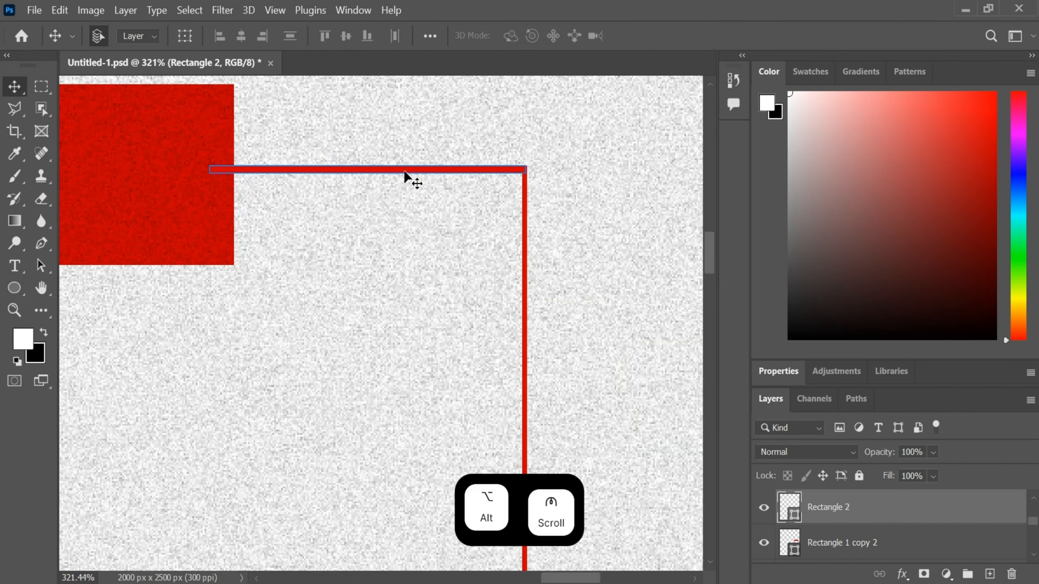
left_click_drag(406, 176, 418, 402)
scroll(452, 340, "down", 5)
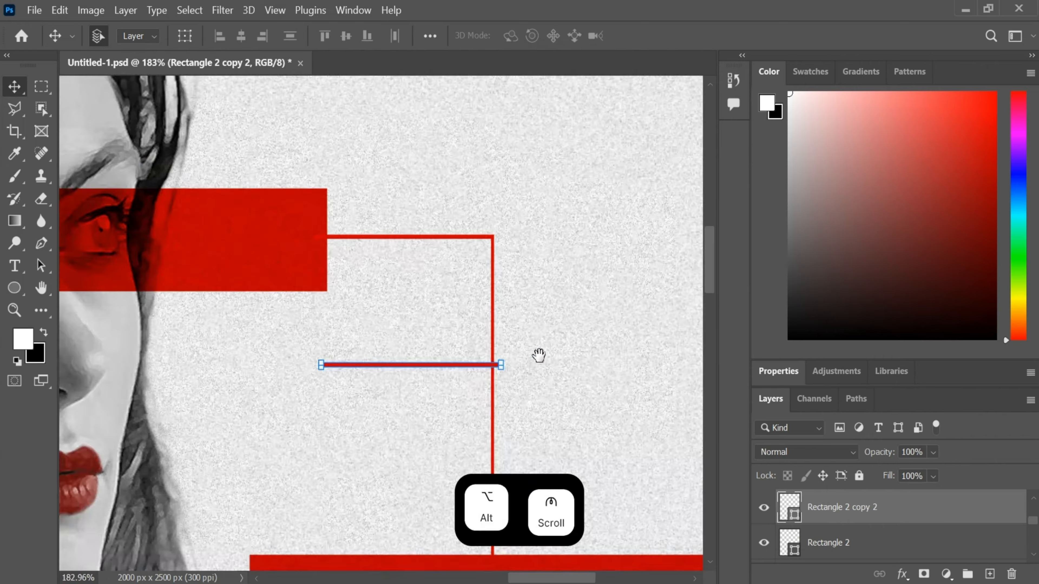
left_click_drag(558, 380, 452, 205)
left_click_drag(558, 245, 454, 195)
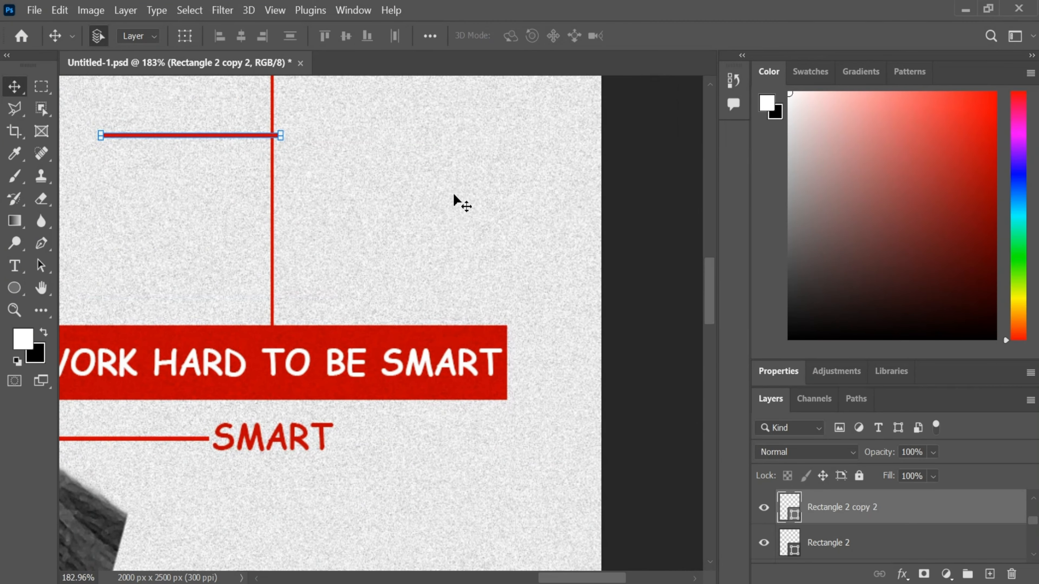
left_click_drag(231, 143, 467, 439)
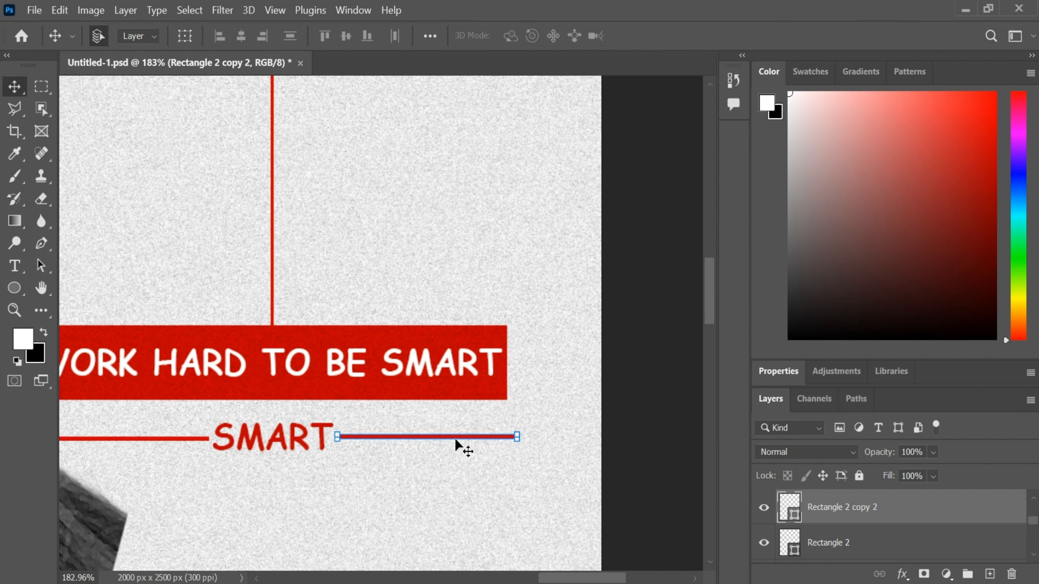
- Change the text in the lower red bar to WORK HARD TO BE MODEL
left_click(462, 372)
double_click(470, 368)
left_click(499, 366)
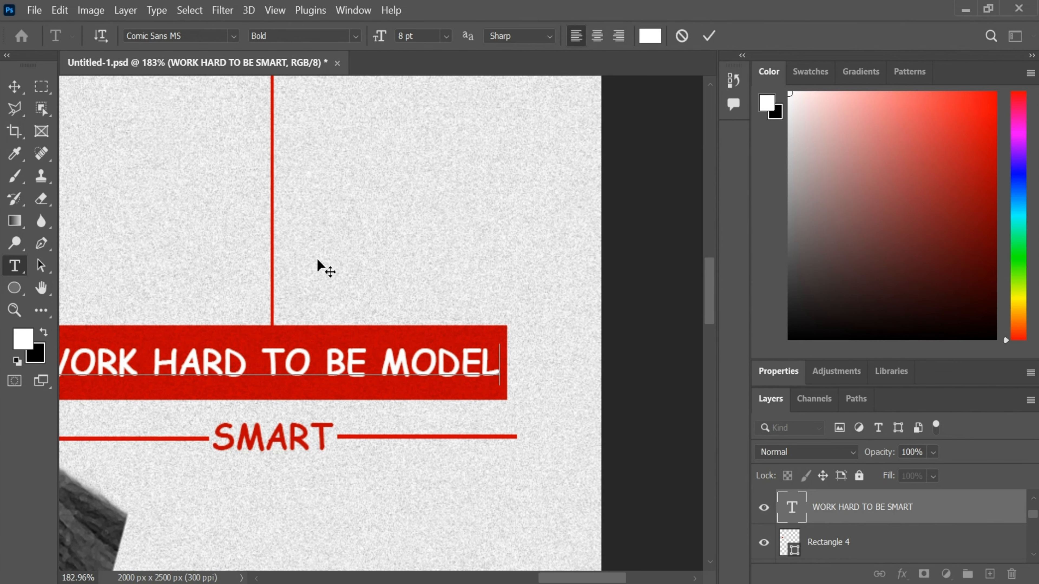
left_click(711, 46)
- Duplicate the red SMART text and place the copy below the lower vertical line under the red circle
scroll(471, 335, "down", 6, "alt")
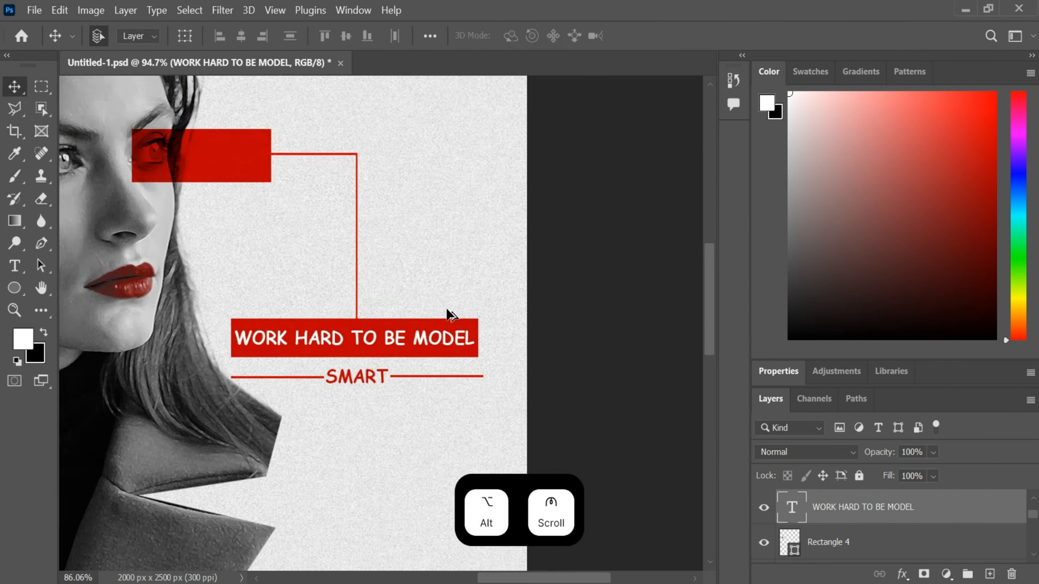
scroll(253, 486, "down", 3)
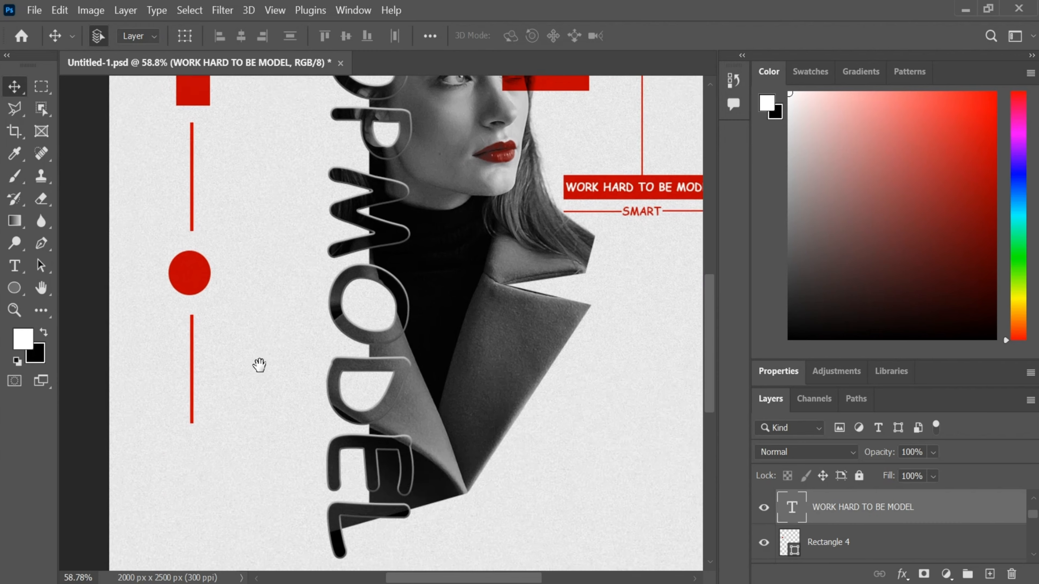
left_click(646, 206)
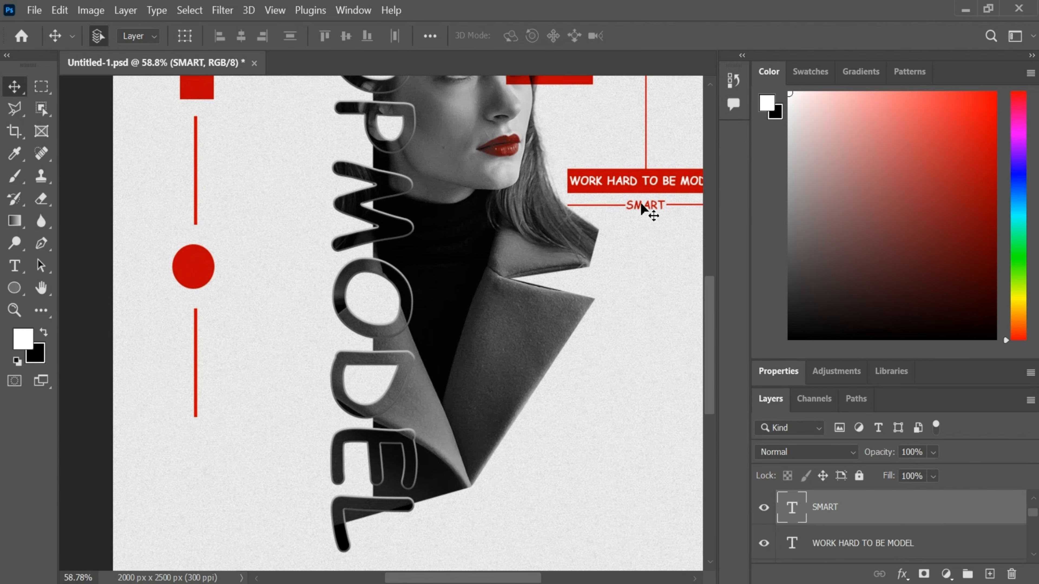
key("alt")
left_click_drag(643, 204, 192, 440)
scroll(174, 418, "down", 2)
scroll(180, 399, "up", 5)
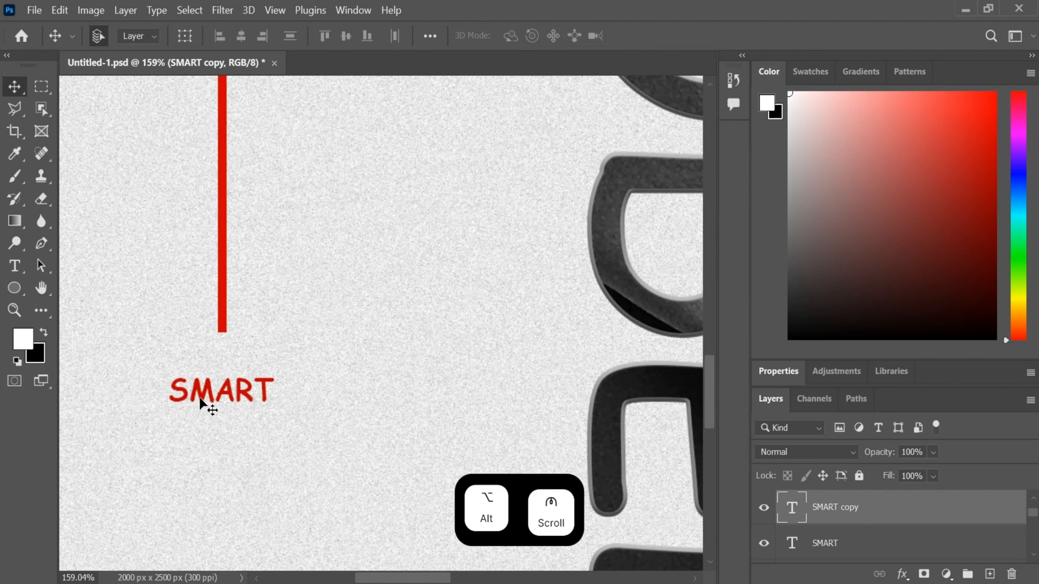
- Change the copied SMART text to #SMART
double_click(216, 396)
left_click(177, 394)
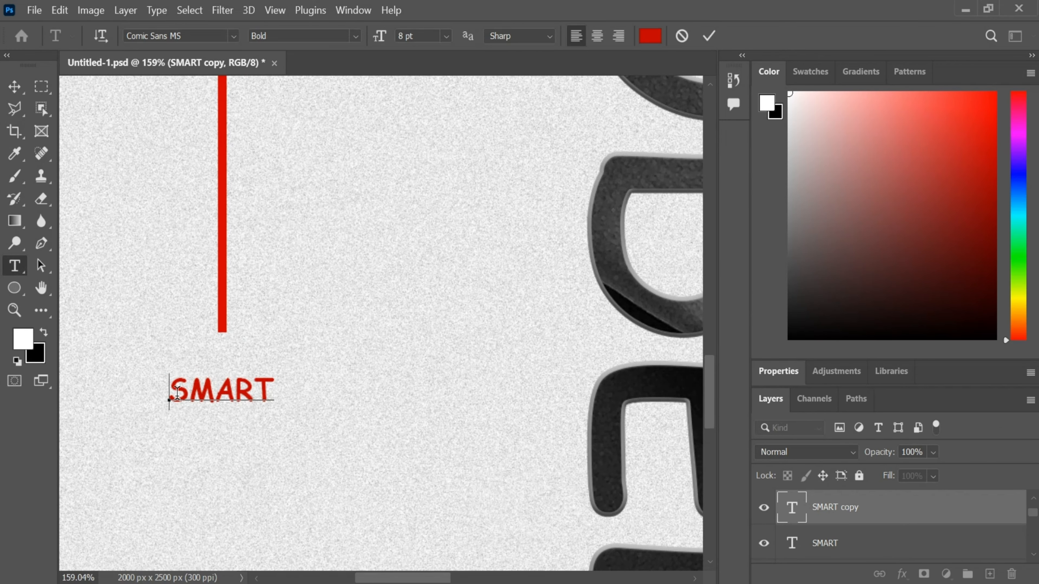
type("#")
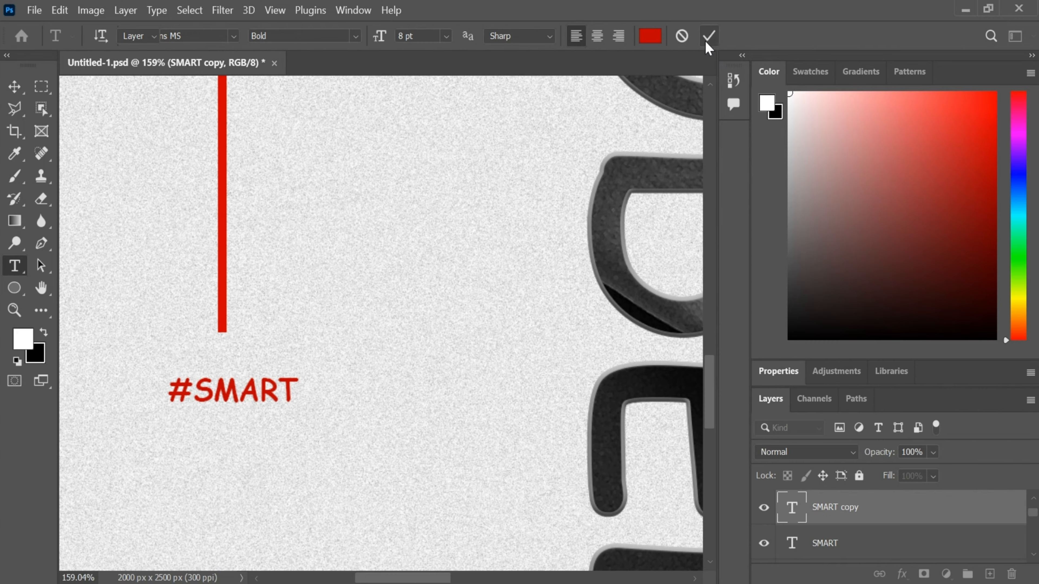
- Finish the #SMART text edit, and duplicate the small red square onto the poster's bottom-right corner
left_click(712, 40)
scroll(534, 272, "down", 5)
scroll(492, 394, "down", 2)
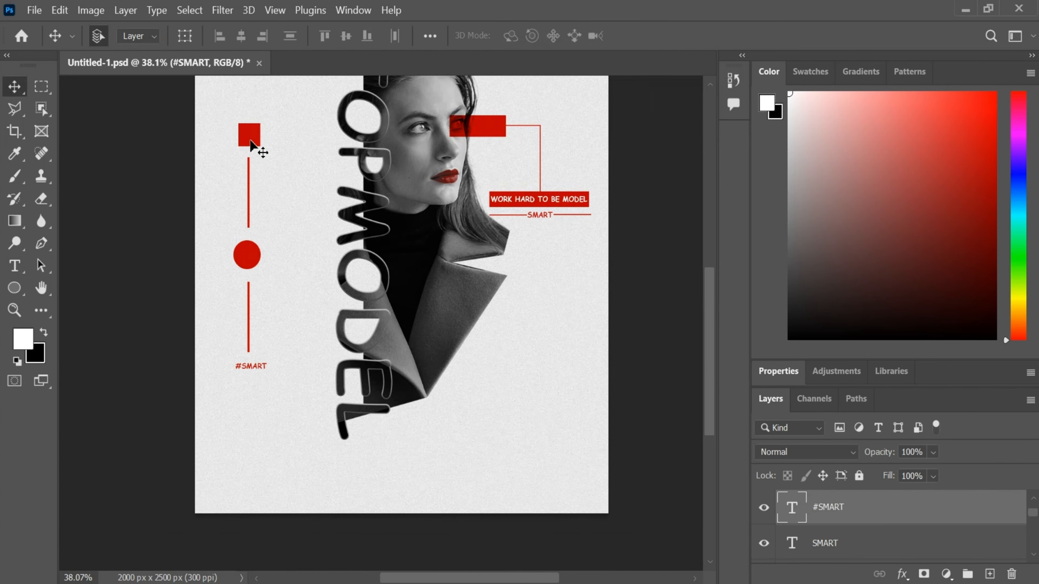
left_click(249, 139)
left_click_drag(249, 132, 603, 509, "alt")
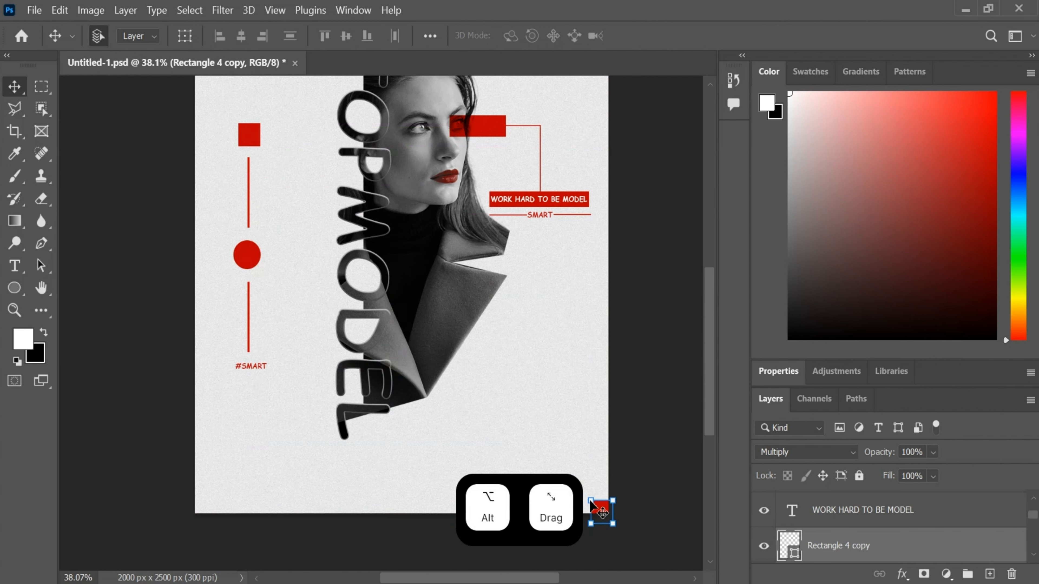
scroll(586, 359, "down", 5)
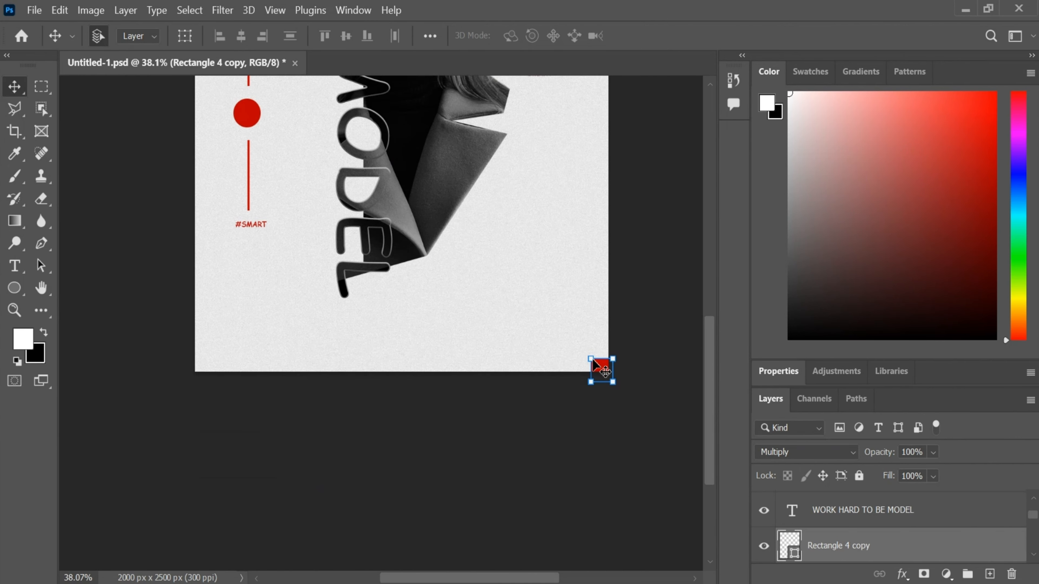
- Enlarge the copied red square at the poster's bottom-right corner into a bigger corner block
key("ctrl+t")
left_click_drag(588, 353, 551, 318)
scroll(662, 283, "up", 7)
left_click_drag(552, 510, 558, 516)
left_click(793, 36)
- Duplicate the enlarged red corner block onto the poster's top-left corner and deselect all layers
scroll(677, 269, "up", 3)
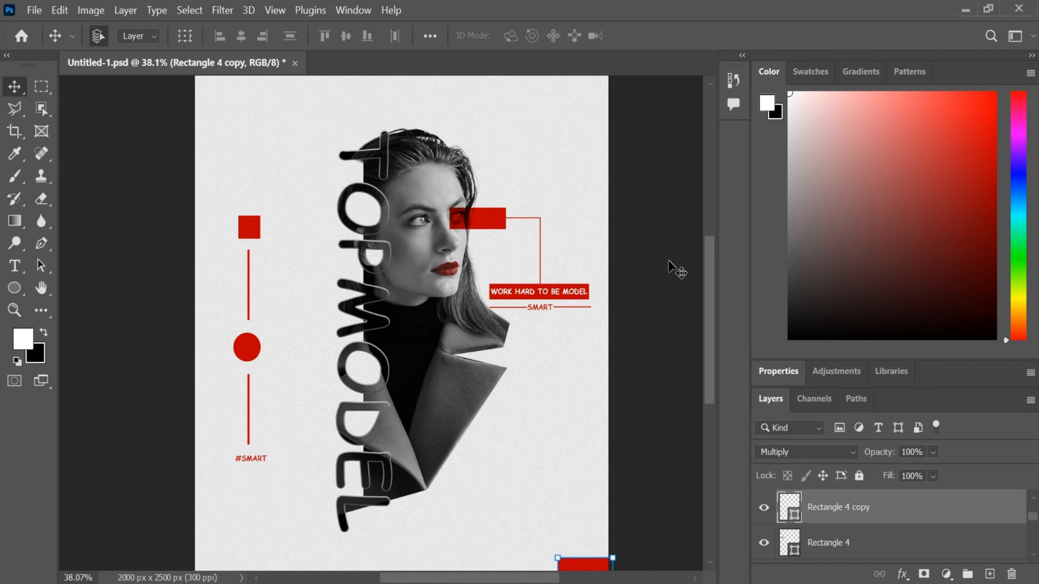
scroll(679, 436, "down", 2)
left_click_drag(581, 559, 209, 103)
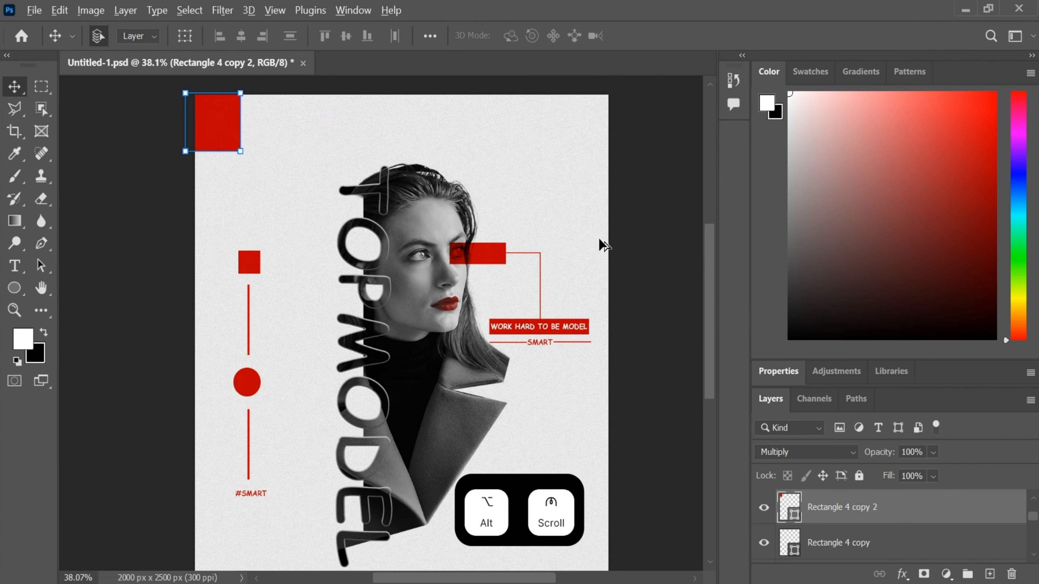
scroll(599, 242, "down", 2)
scroll(634, 358, "up", 1)
scroll(489, 363, "right", 3)
scroll(471, 376, "up", 1)
left_click(606, 346)
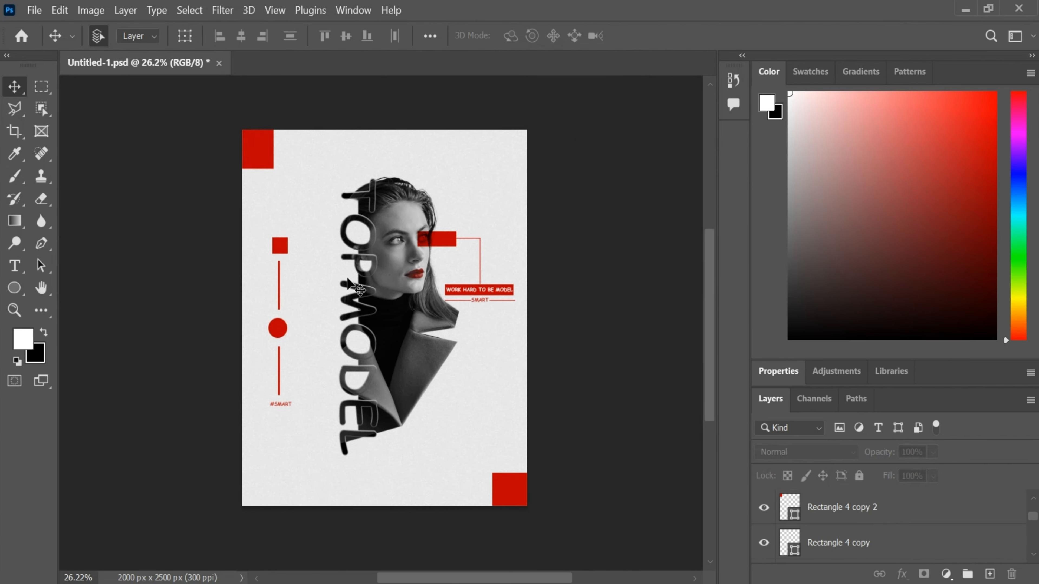